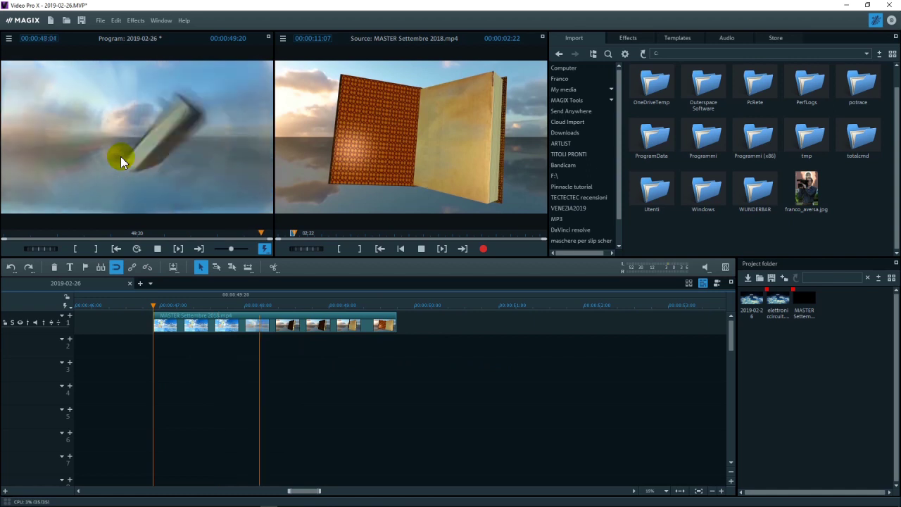
Play back the MASTER Settembre 2018.mp4 clip on the timeline to examine its transition to the book
key(space)
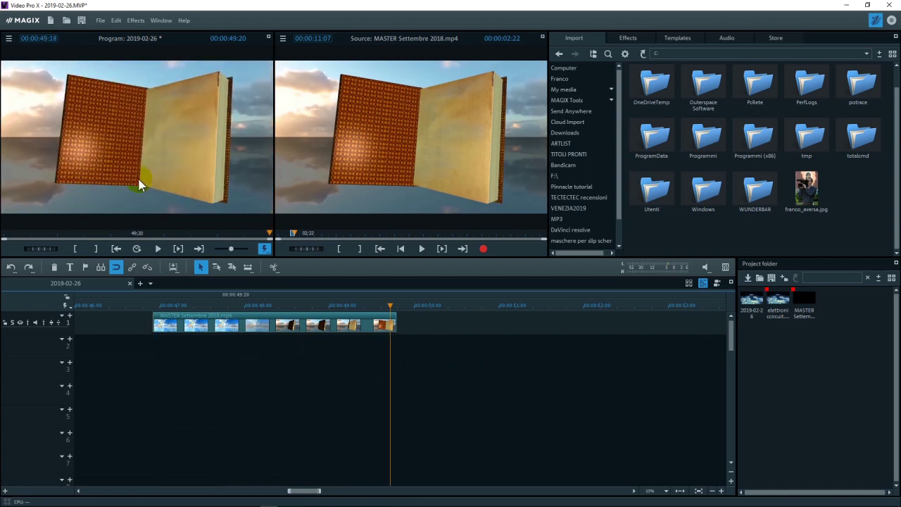
click(392, 305)
drag(392, 306, 167, 305)
click(136, 185)
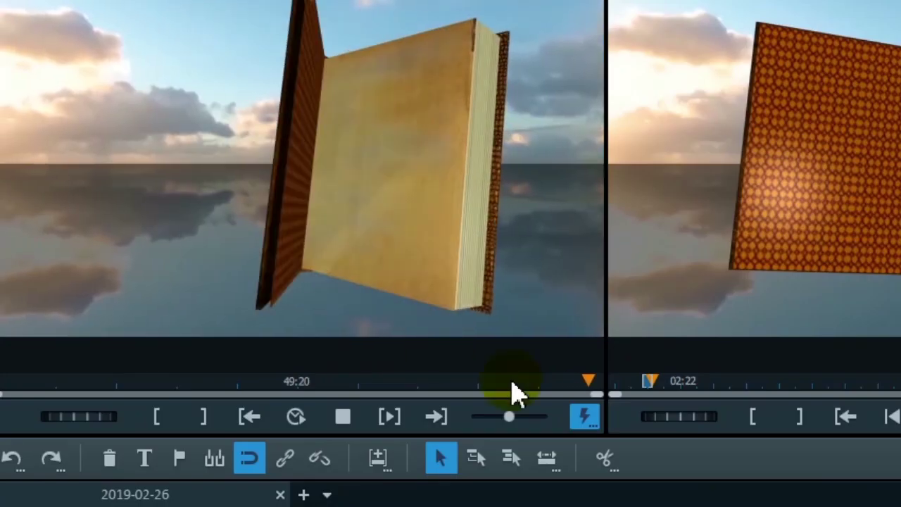
click(512, 394)
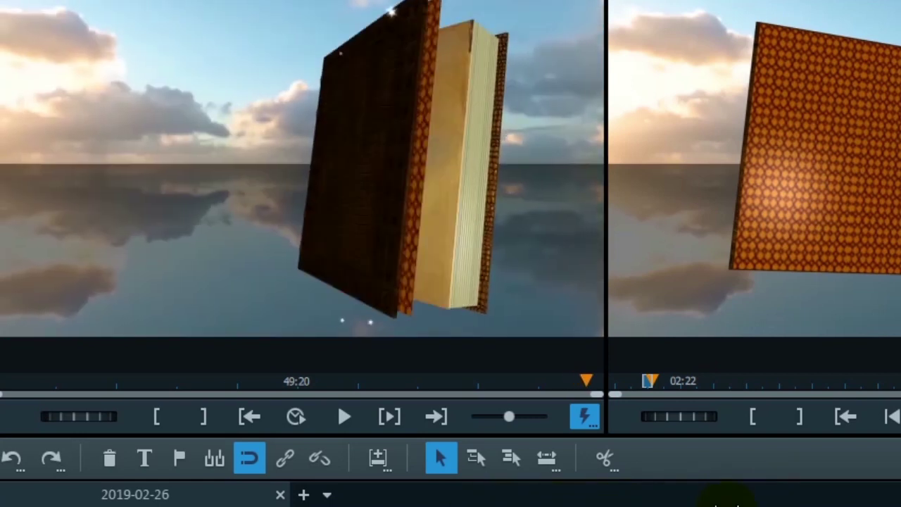
key(space)
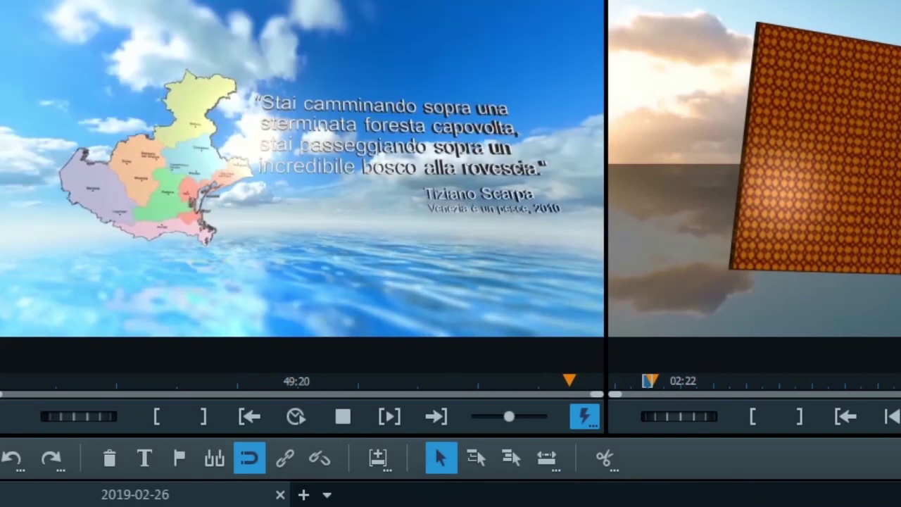
key(space)
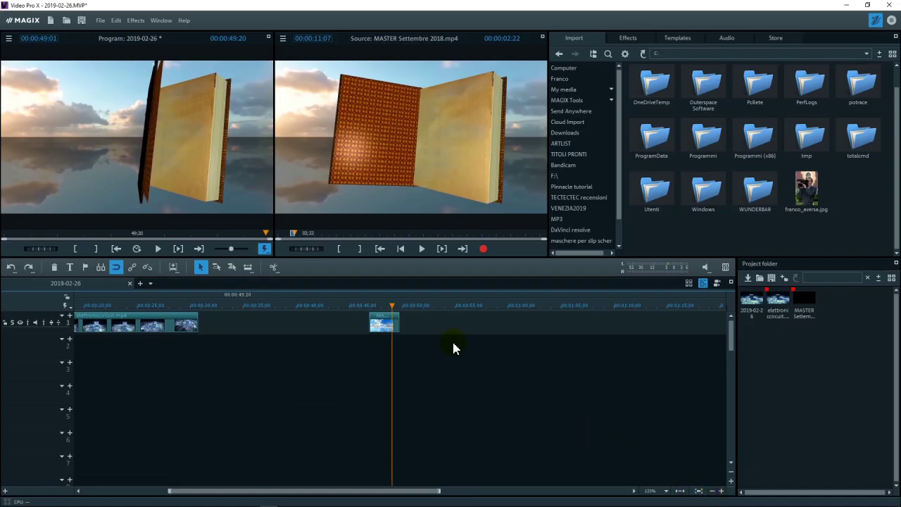
Place the playhead at 00:00:22:15 over the elettroniccircuit.mp4 clip and delete the MASTER Settembre 2018.mp4 clip from the timeline
click(112, 312)
click(145, 305)
click(111, 305)
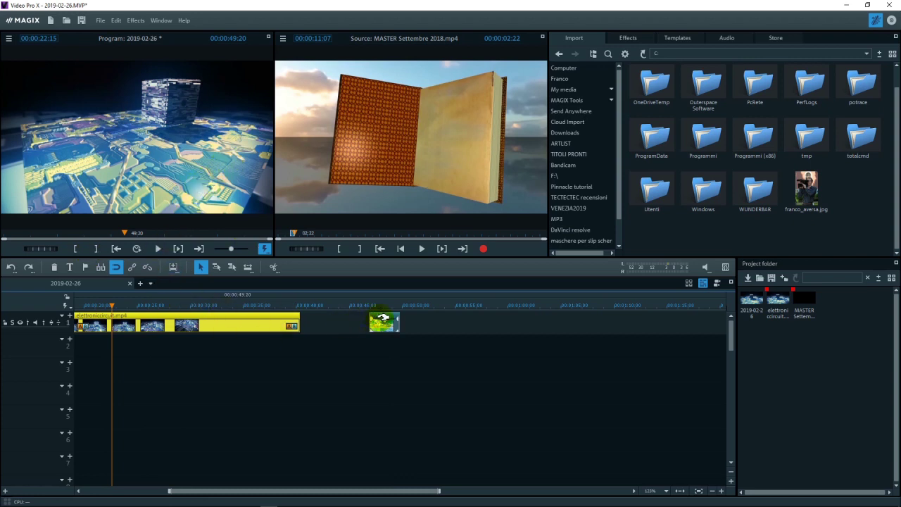
click(383, 318)
key(Delete)
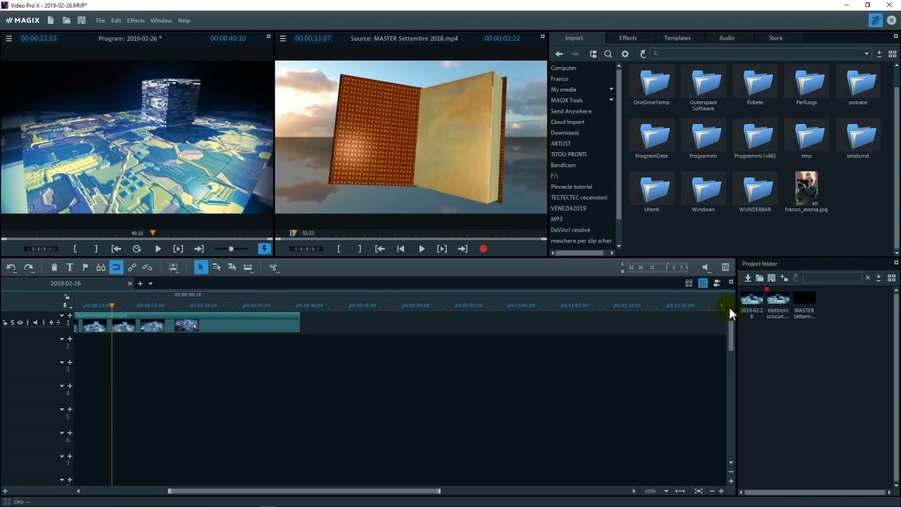
Add the images of the tmp folder to track 1 at 00:00:44:09, combining them as an image sequence in a separate film
click(344, 310)
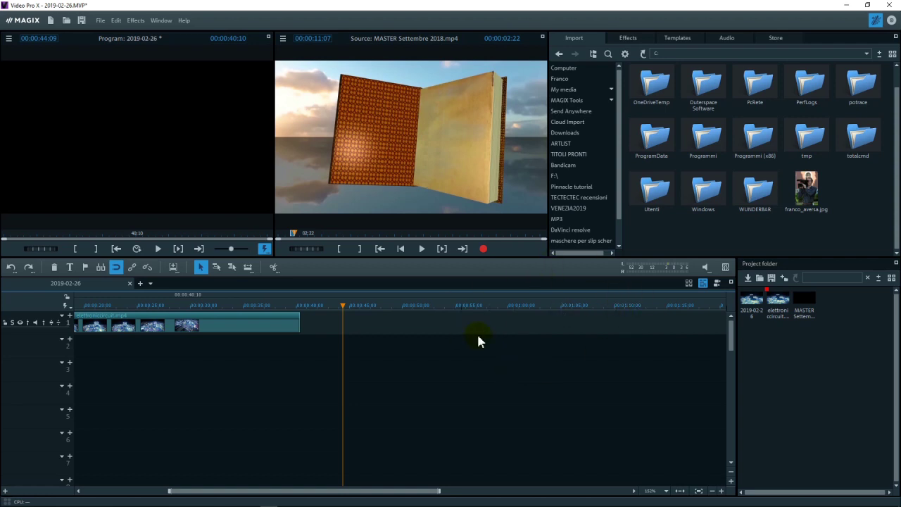
click(811, 142)
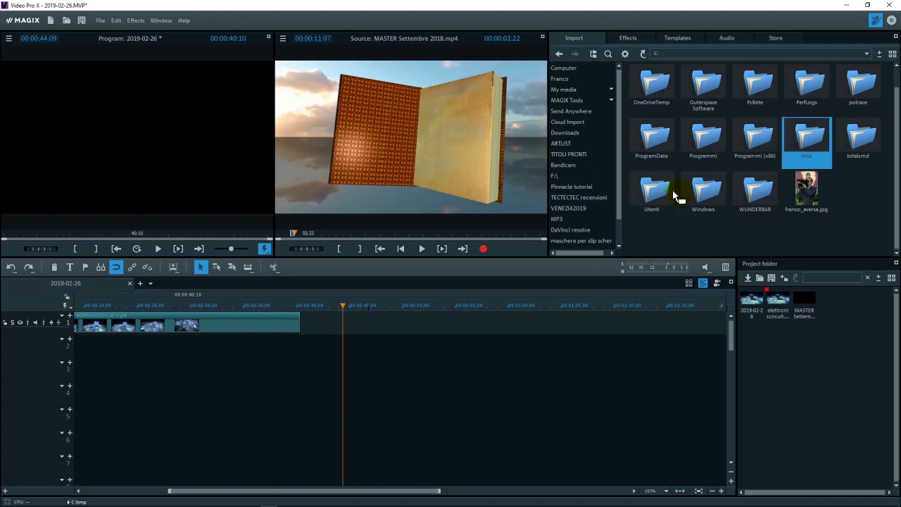
drag(347, 330, 346, 331)
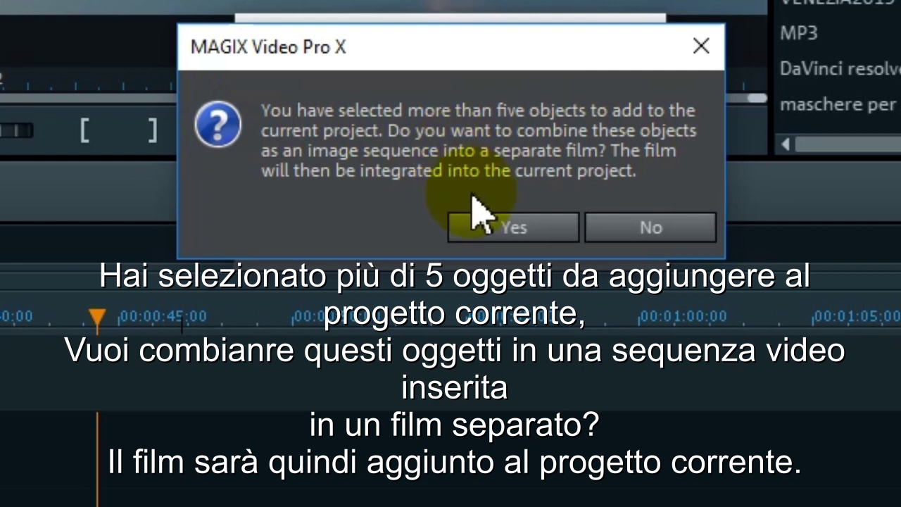
click(512, 225)
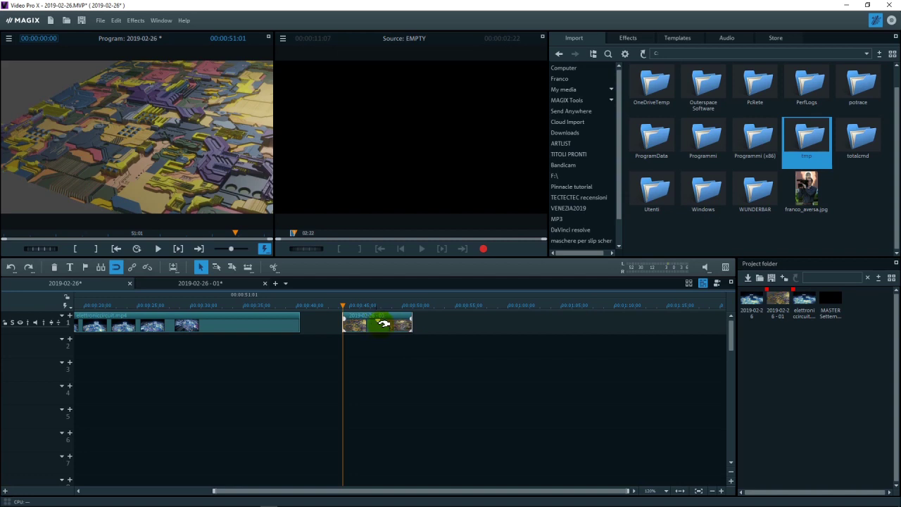
Play back the image sequence, inspect its individual frames in the 2019-02-26 - 01 movie, and return to the 2019-02-26 movie
click(349, 306)
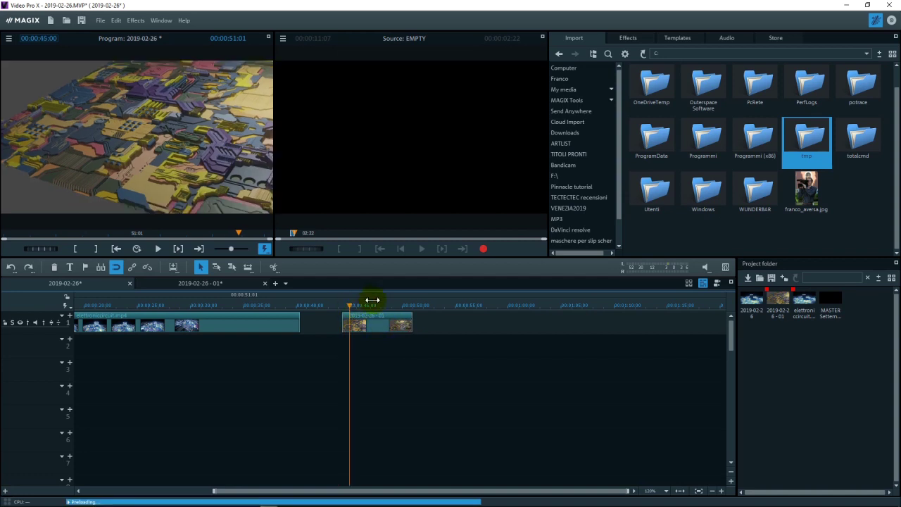
key(space)
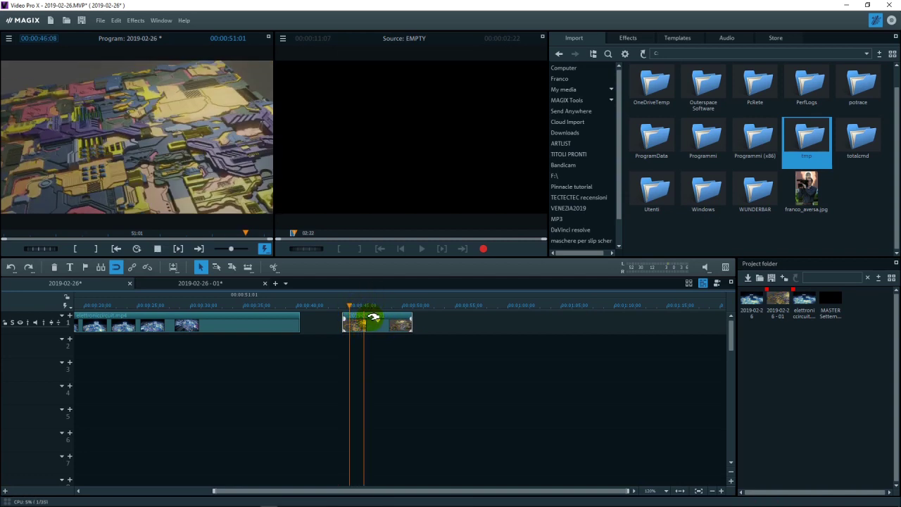
key(space)
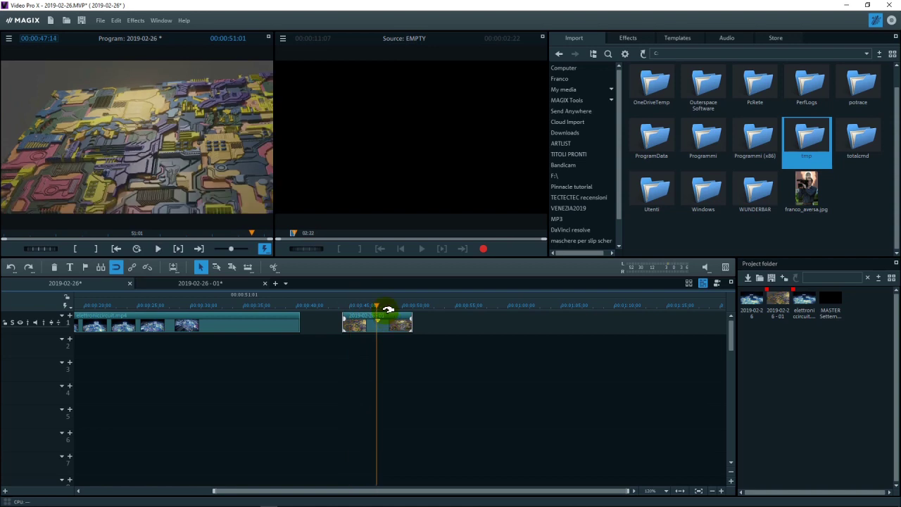
drag(378, 306, 342, 307)
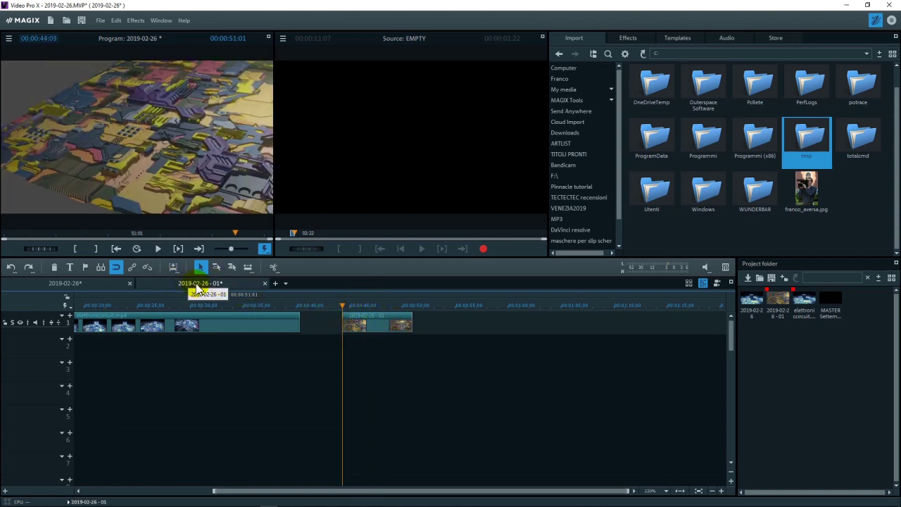
click(198, 284)
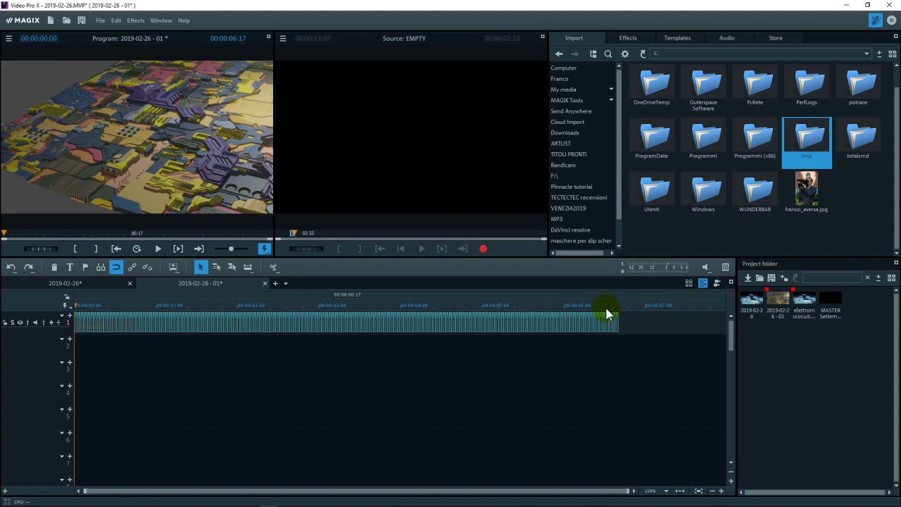
click(108, 290)
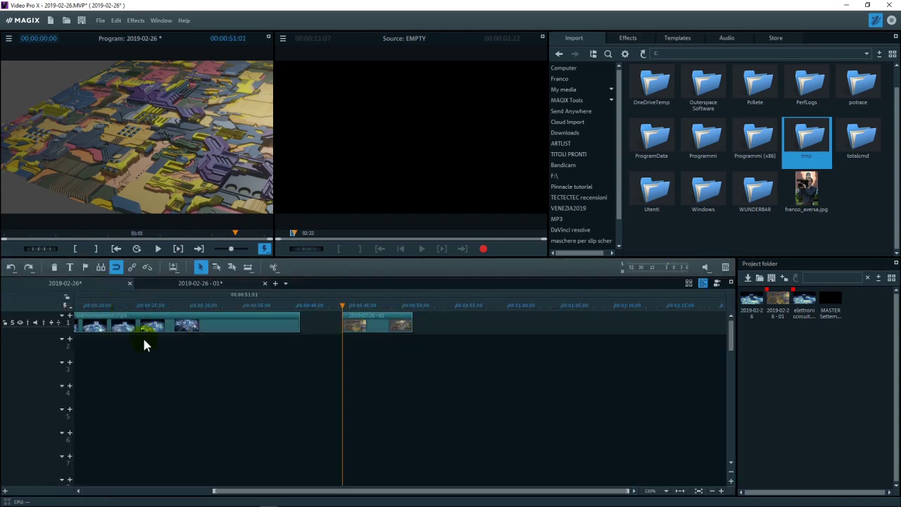
Move the image sequence clip slightly earlier on track 1 and place the playhead at its start
click(352, 318)
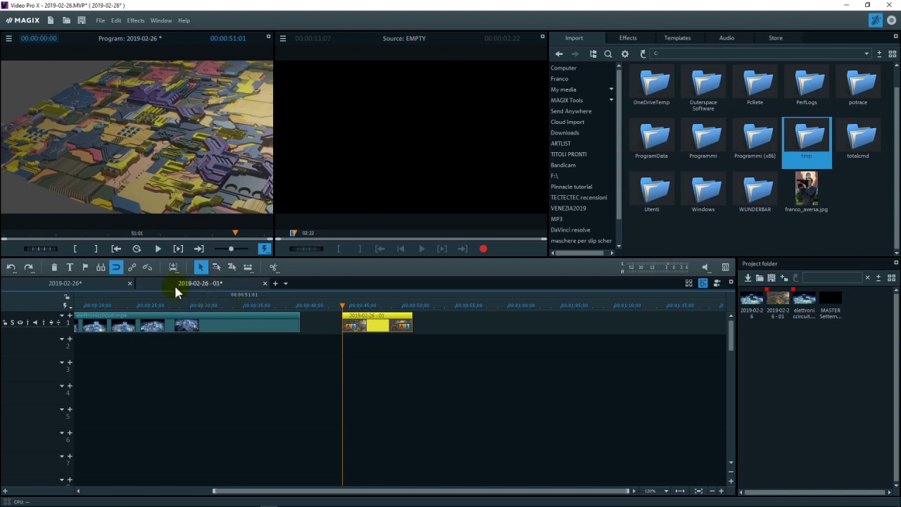
drag(338, 302, 365, 330)
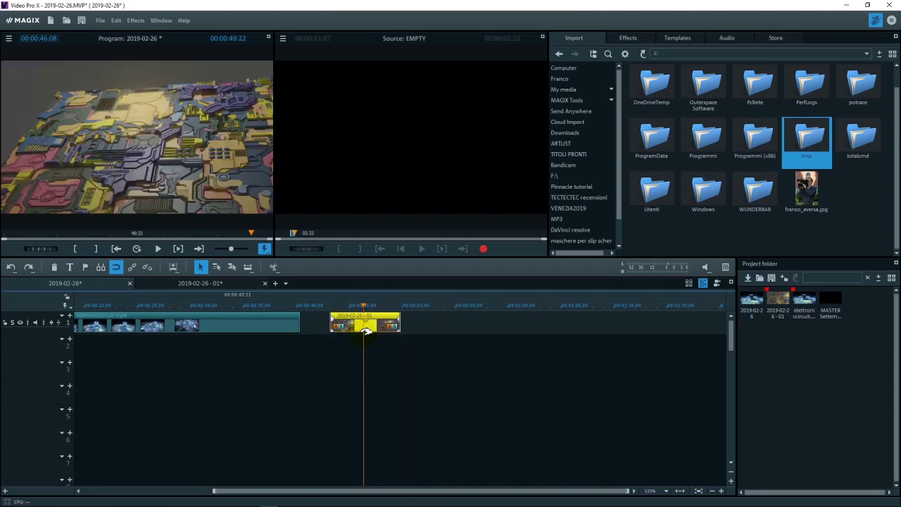
click(330, 307)
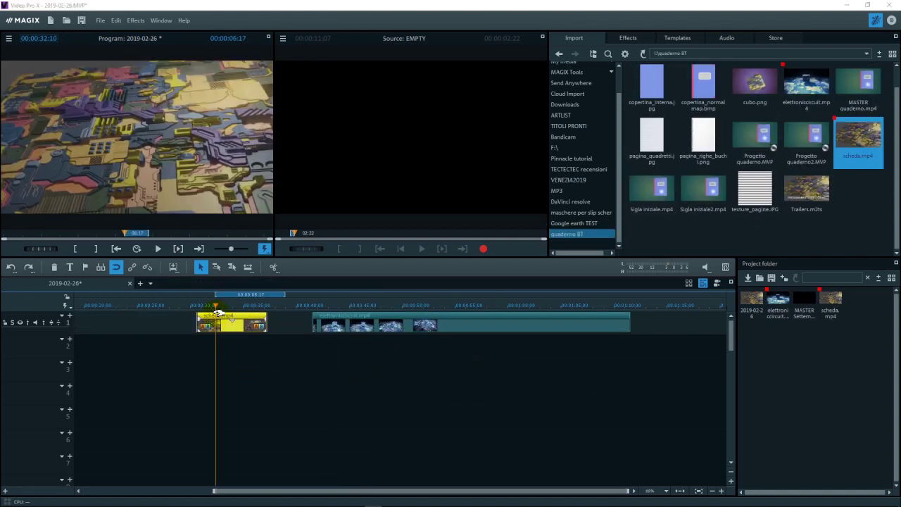
Move the scheda.mp4 clip later to the start of the marked range and place the playhead at 00:00:34:23
drag(216, 305, 246, 304)
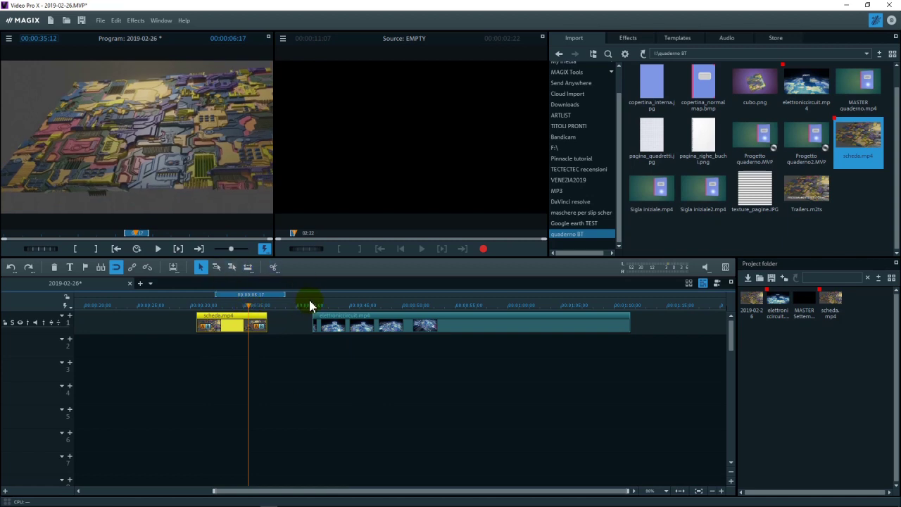
drag(318, 307, 411, 307)
drag(218, 326, 236, 328)
click(243, 305)
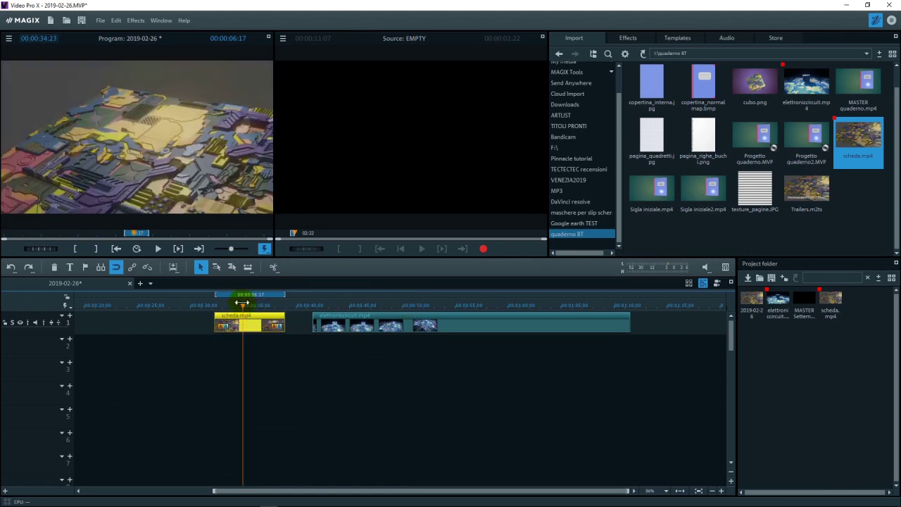
Show the Sharpness video effect settings for scheda.mp4 and choose Linear blur as the directional blur type
click(625, 37)
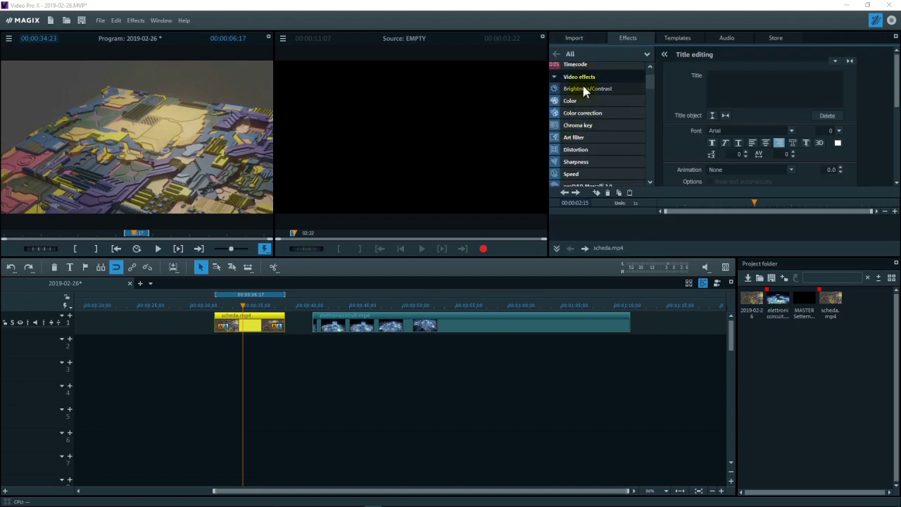
scroll(579, 73, down, 1)
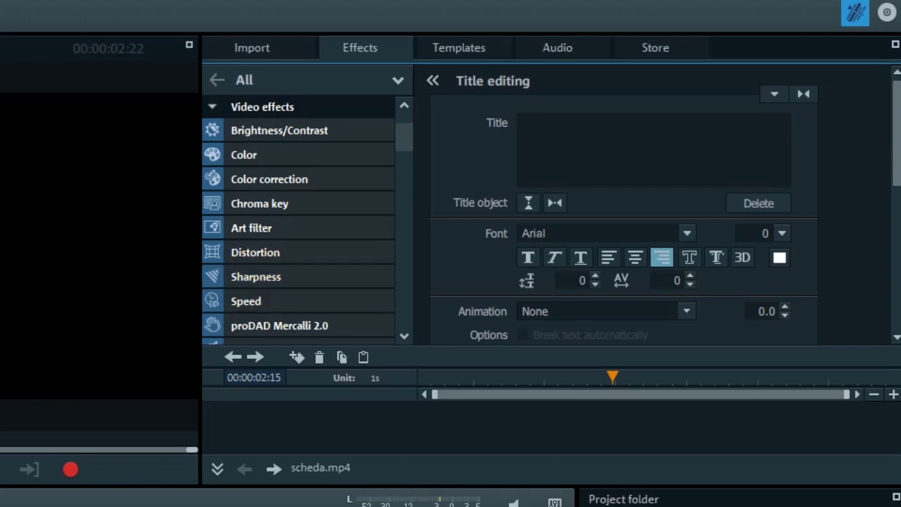
click(255, 277)
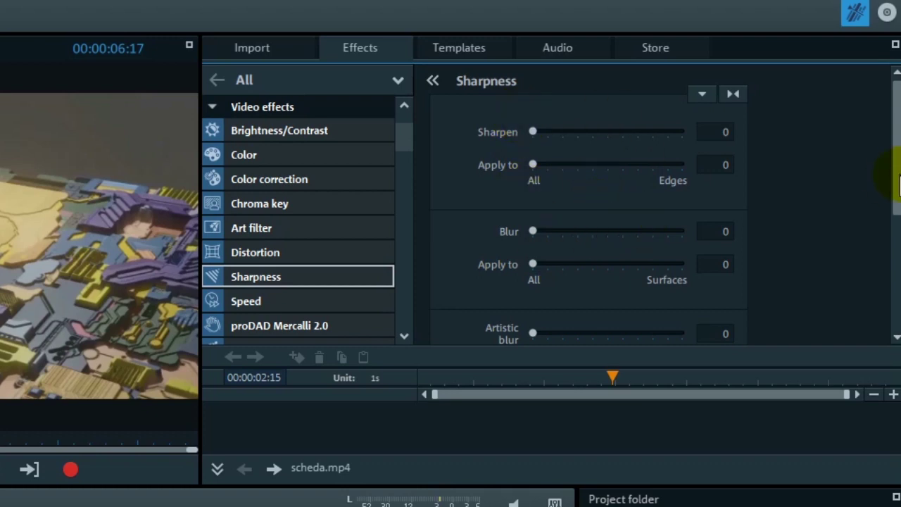
scroll(885, 211, down, 5)
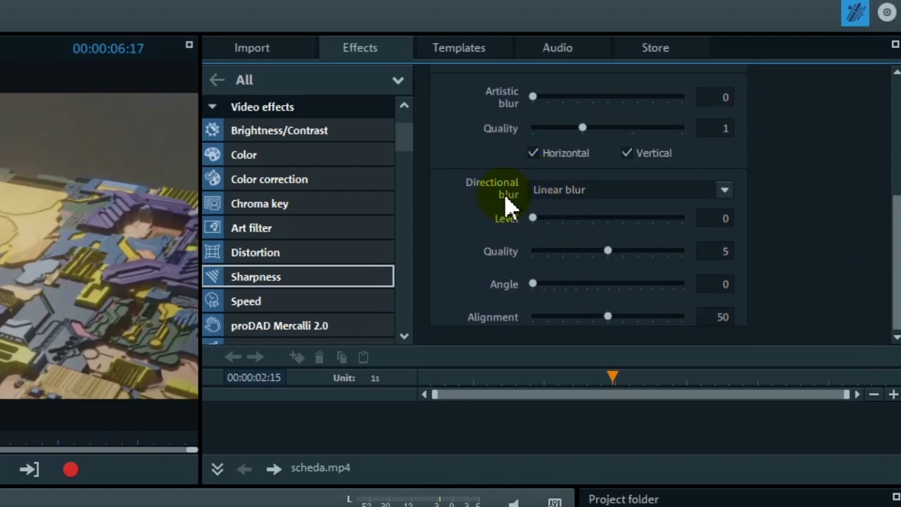
click(586, 190)
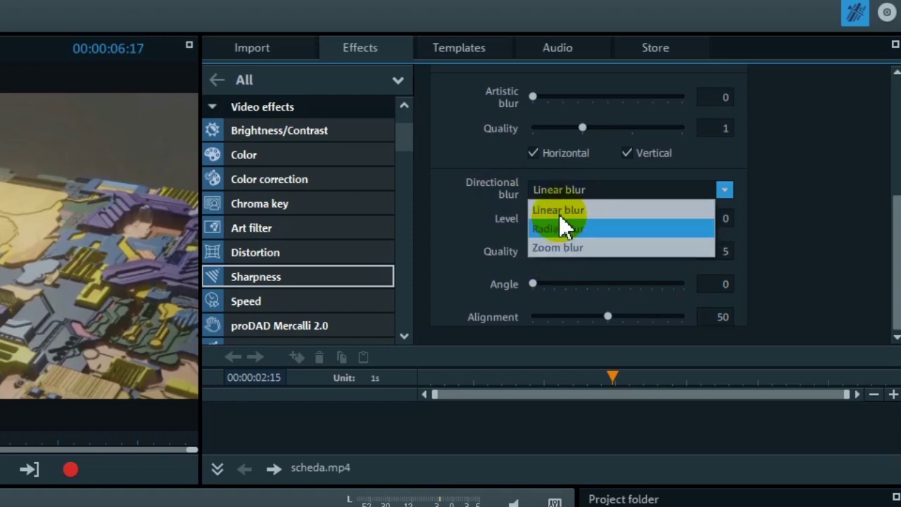
click(559, 212)
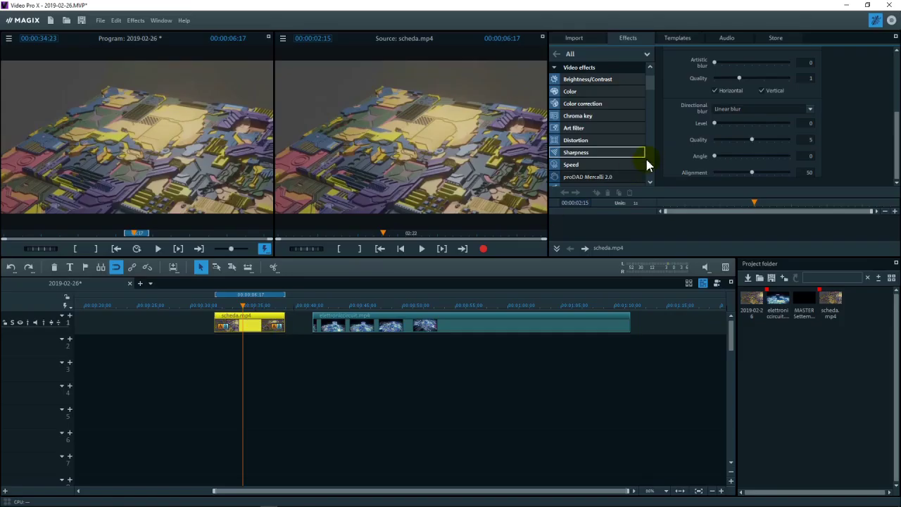
Set the linear blur on scheda.mp4 to level 59, quality 6, angle 24 and alignment 47
drag(715, 123, 758, 94)
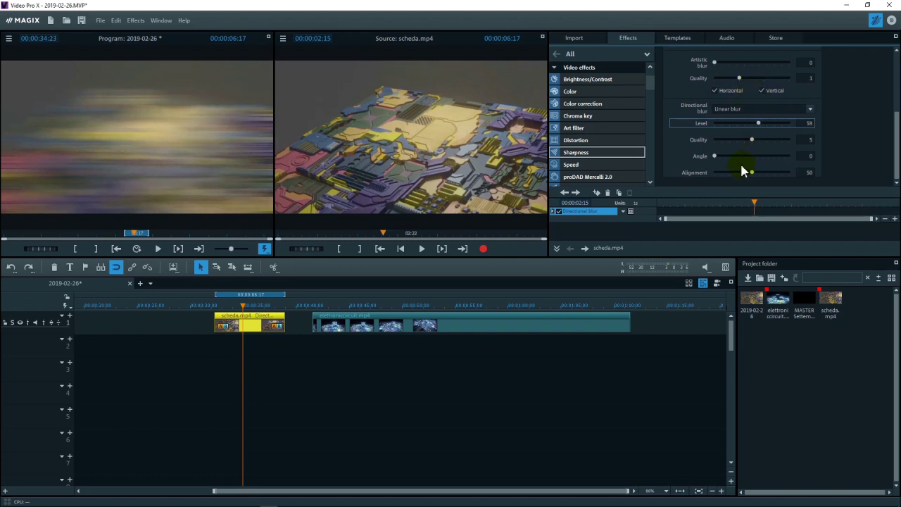
drag(754, 139, 712, 140)
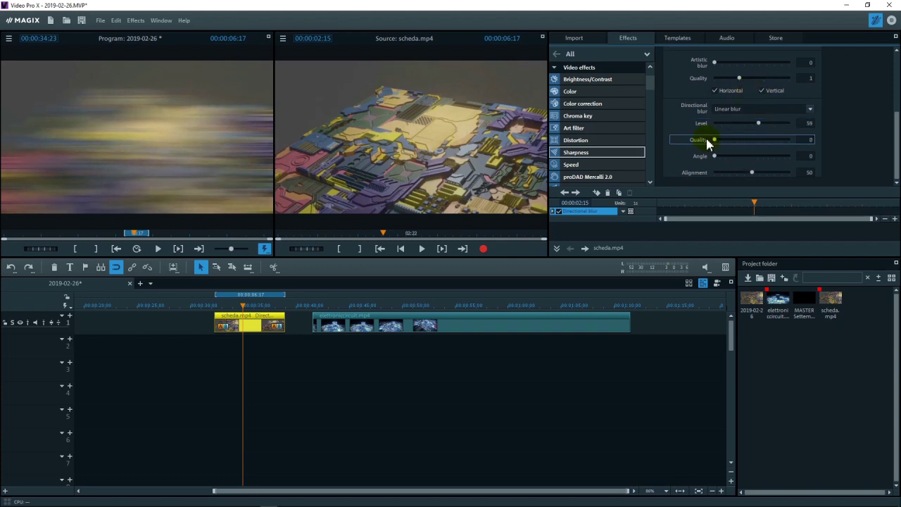
click(757, 140)
click(718, 155)
drag(719, 155, 751, 169)
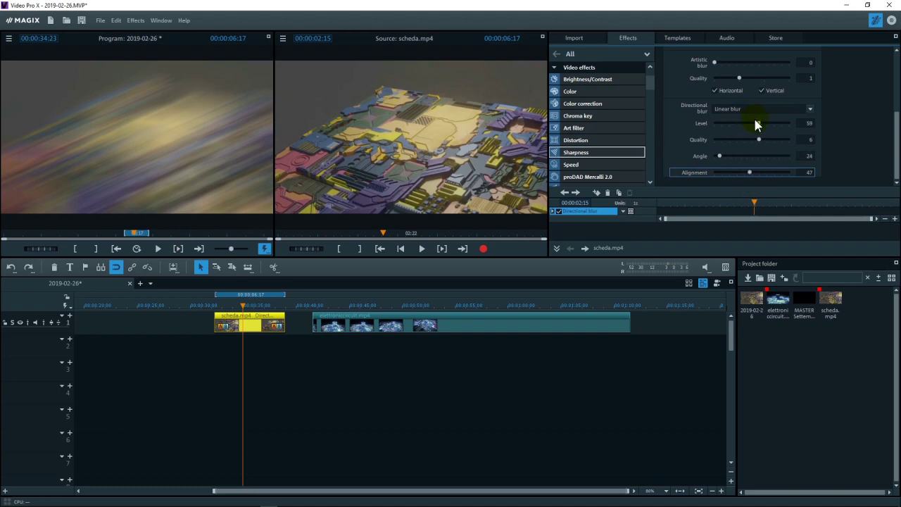
mouse_move(726, 158)
mouse_down()
mouse_move(761, 152)
mouse_move(721, 160)
mouse_up()
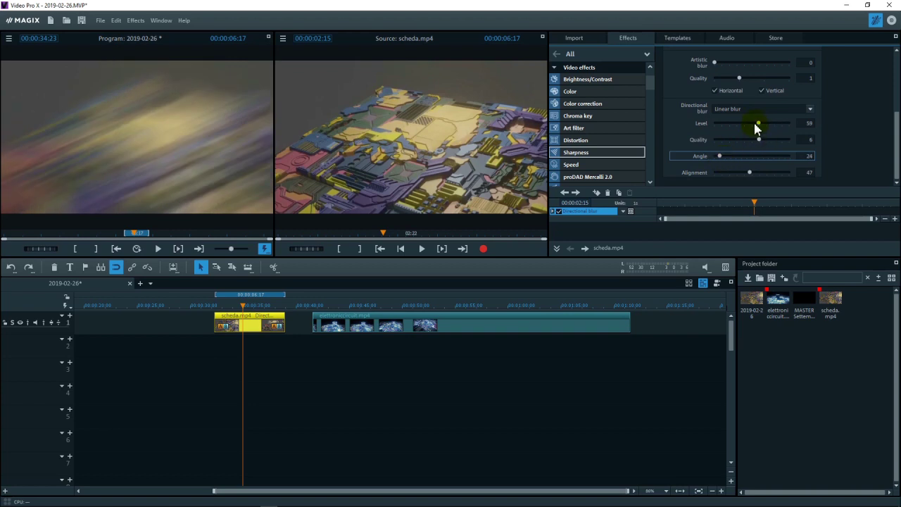
Vary the linear blur's level and set its angle to 218
drag(751, 127, 770, 120)
click(793, 156)
drag(792, 151, 761, 158)
Reset the directional blur level to 0 and switch the blur type to Radial blur
drag(761, 123, 653, 120)
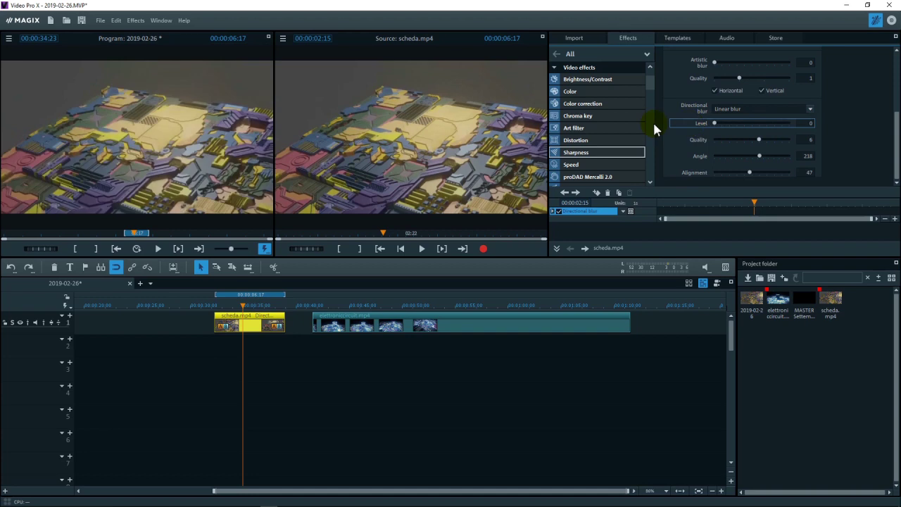
click(742, 112)
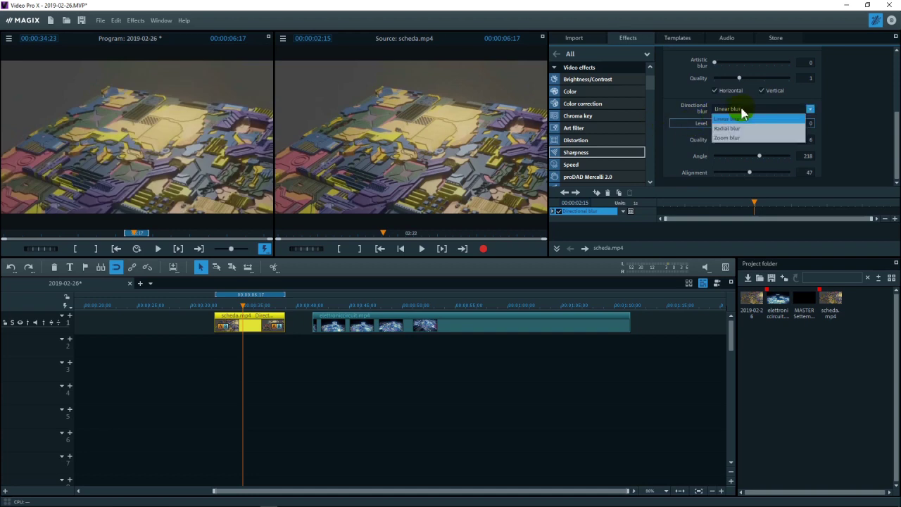
click(744, 128)
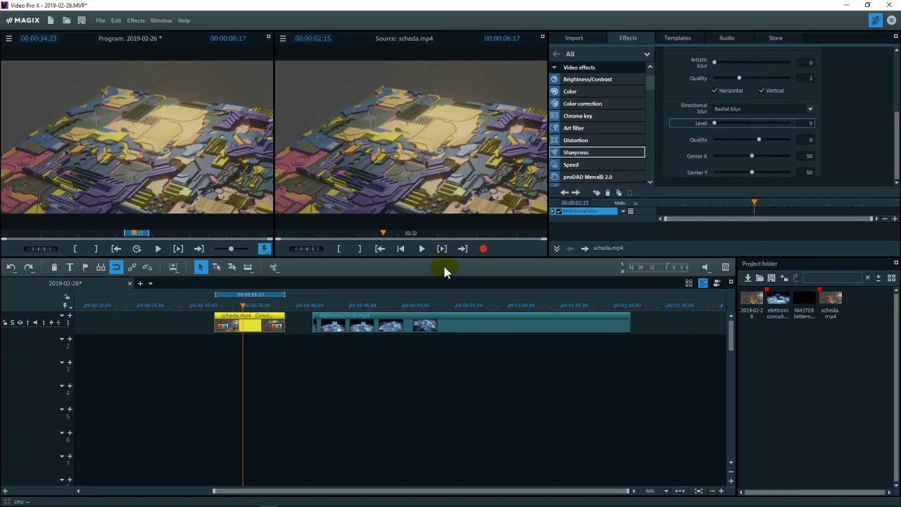
Try the radial blur on scheda.mp4 at level 37 with Center X 51 and Center Y 54, and return its level to 0
drag(715, 124, 741, 124)
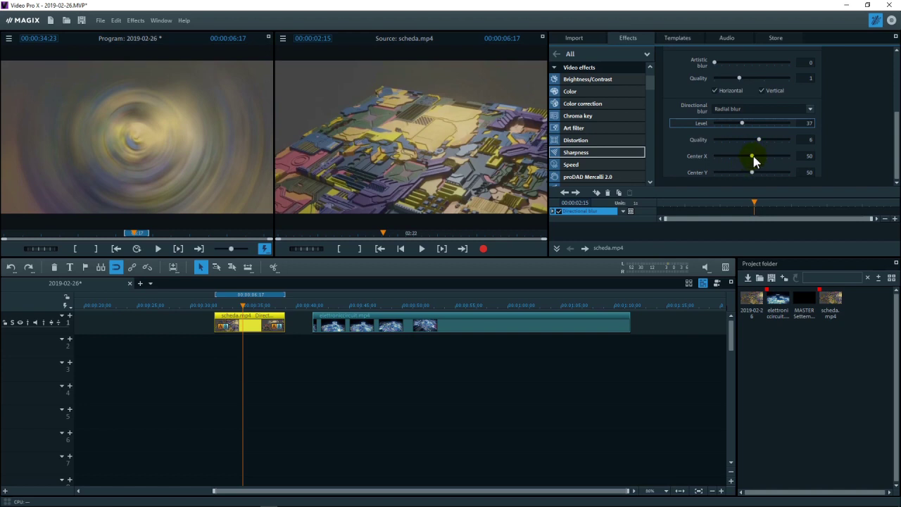
mouse_move(757, 156)
mouse_down()
mouse_move(781, 156)
mouse_move(720, 154)
mouse_move(752, 151)
mouse_move(758, 173)
mouse_move(790, 164)
mouse_move(708, 173)
mouse_move(752, 172)
mouse_up()
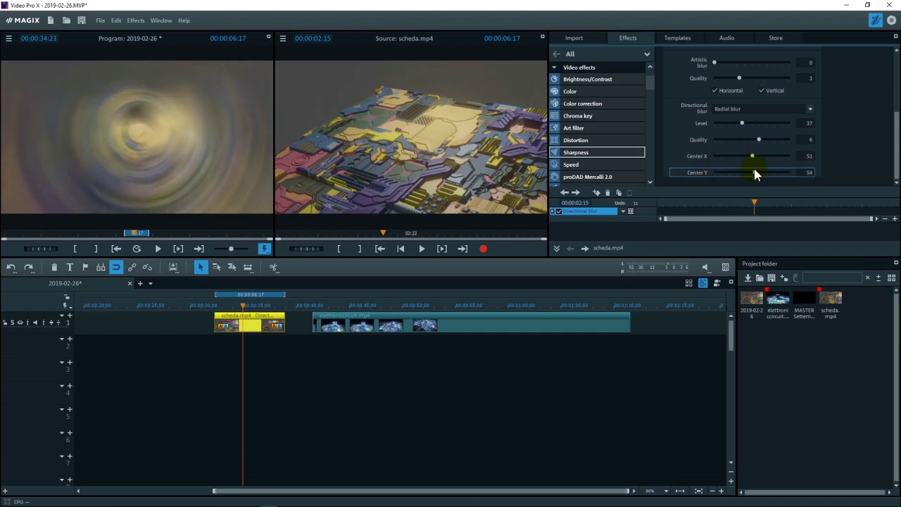
drag(748, 124, 696, 124)
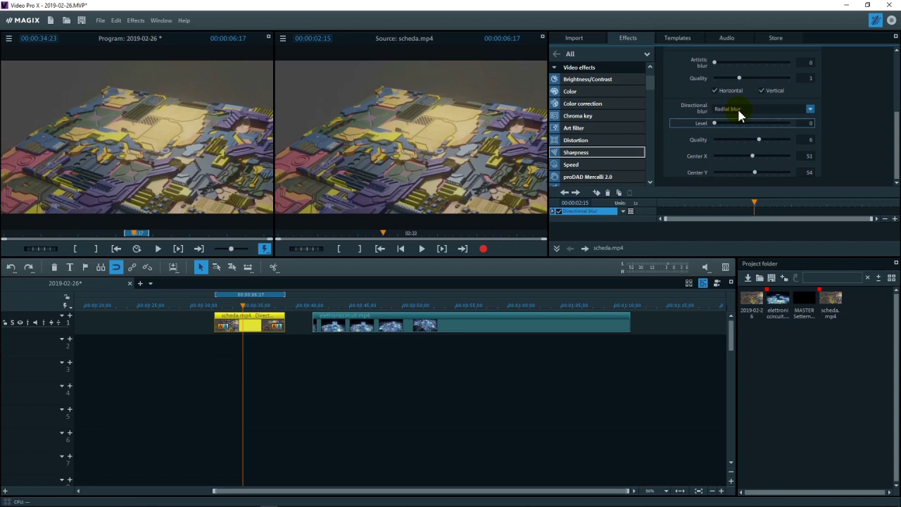
Try Zoom blur as the directional blur on scheda.mp4, with level 49, Center X 100 and Center Y 44
click(810, 109)
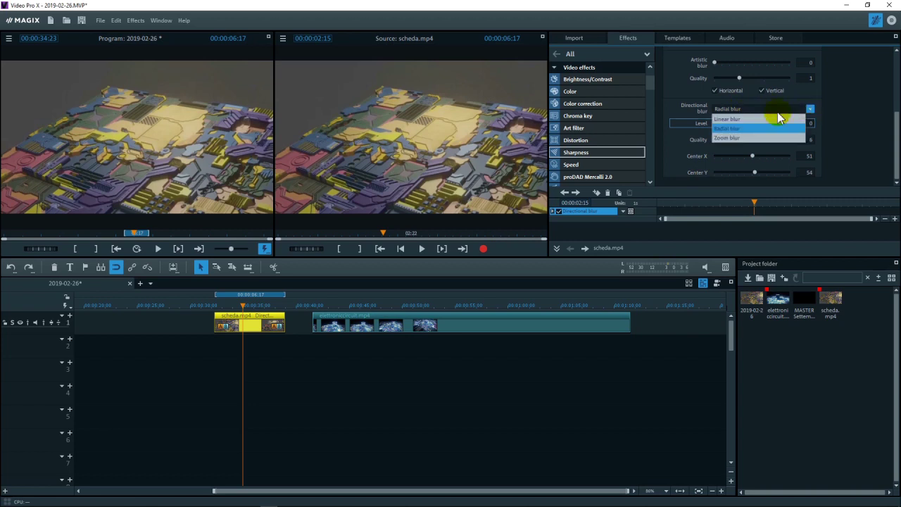
click(719, 137)
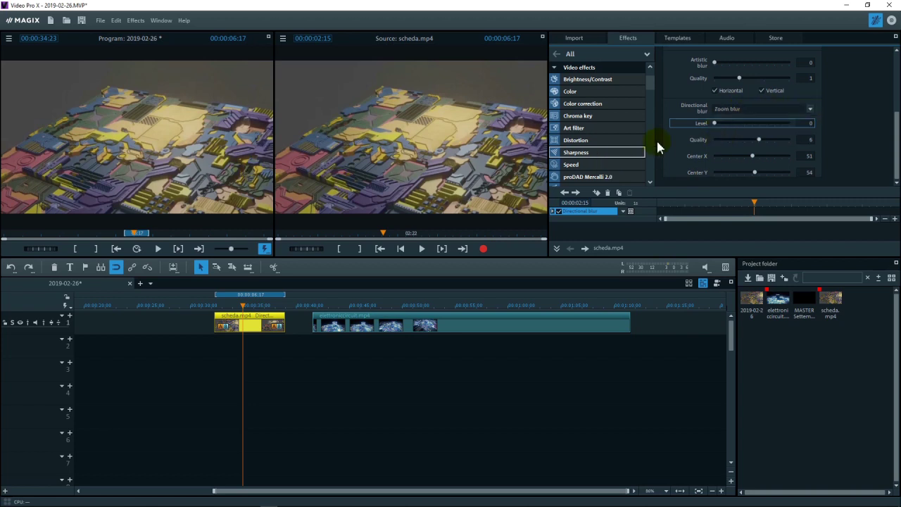
drag(714, 122, 759, 109)
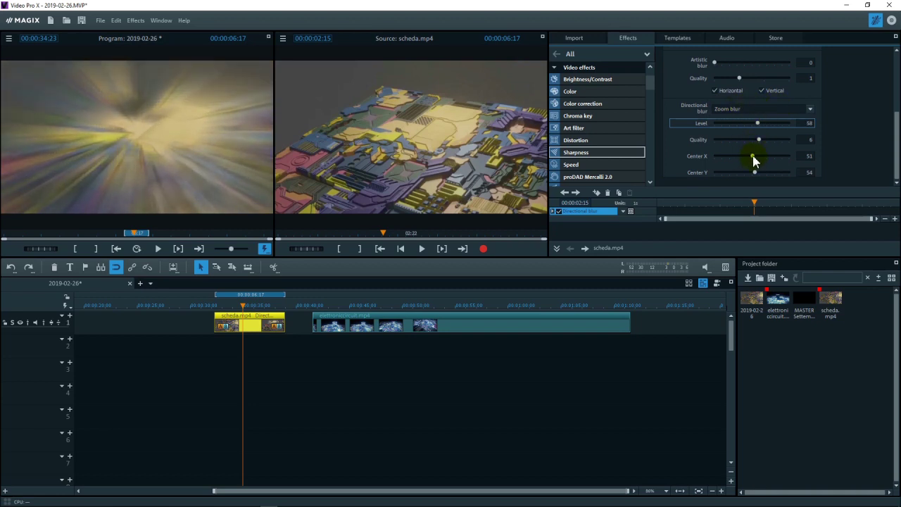
drag(753, 156, 748, 176)
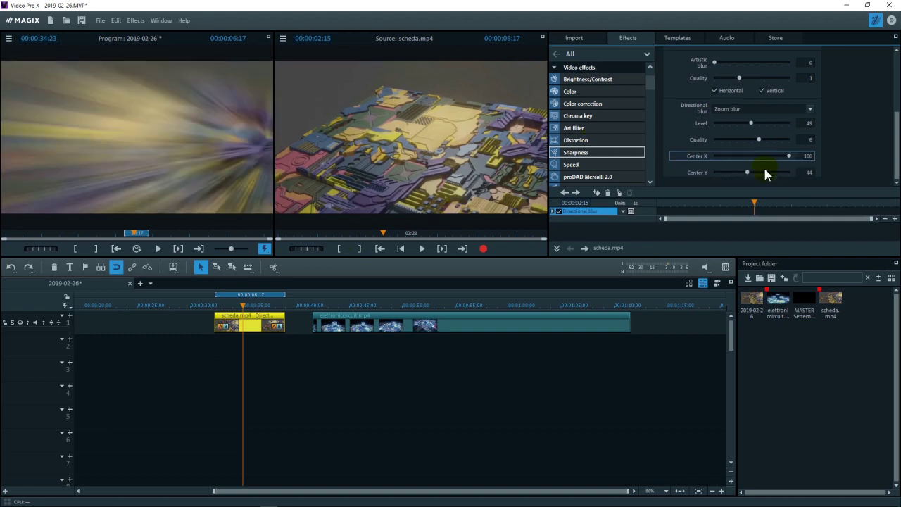
Reset all Sharpness settings of scheda.mp4 and choose Zoom blur as its directional blur type with level 0
drag(898, 138, 825, 48)
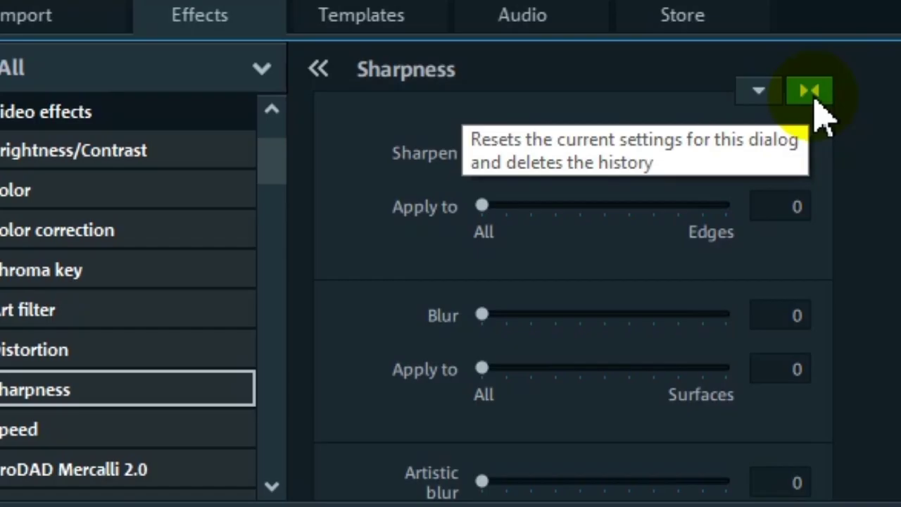
click(817, 99)
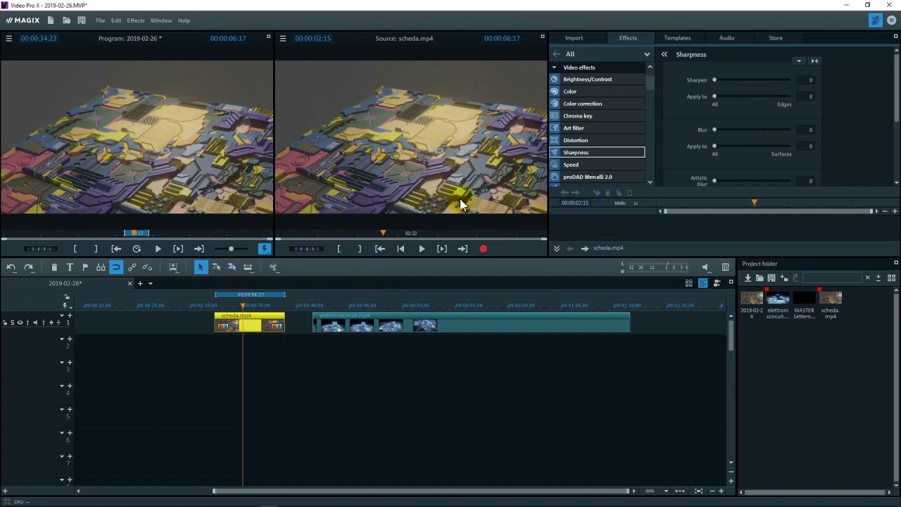
scroll(750, 115, down, 5)
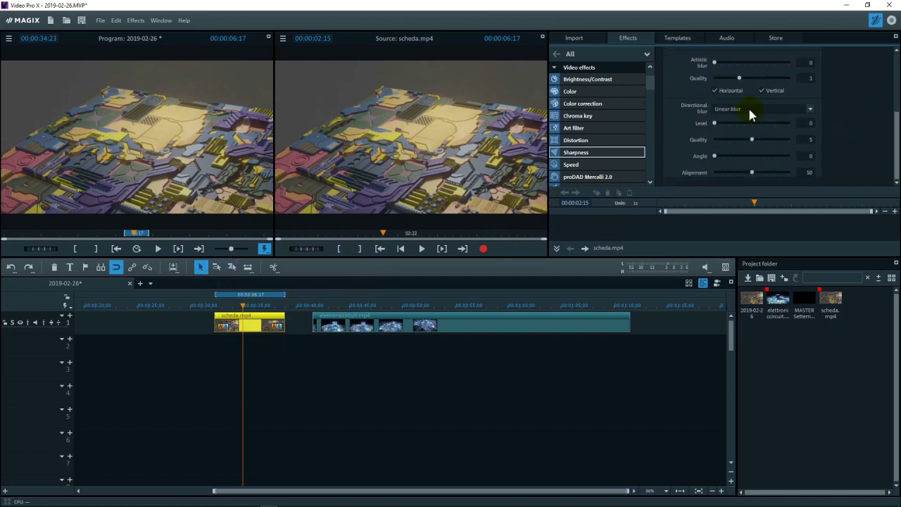
click(752, 109)
click(740, 134)
drag(691, 190, 688, 208)
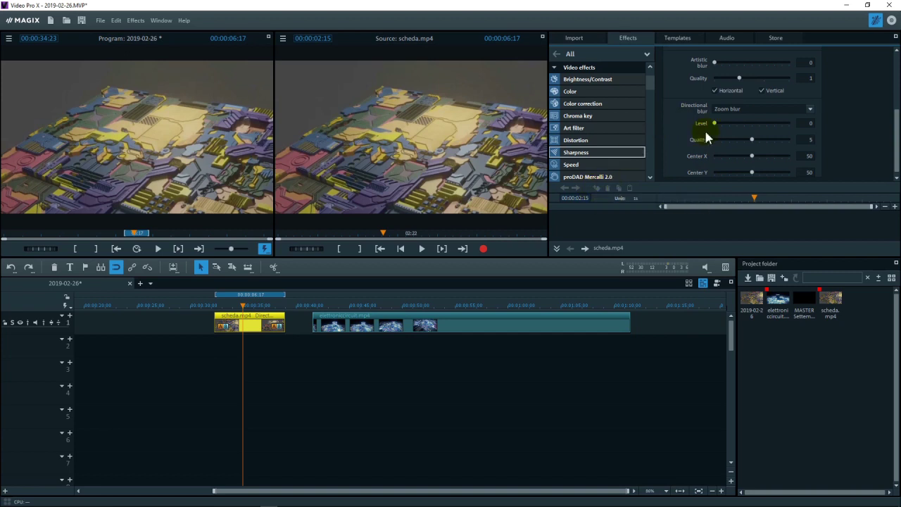
mouse_move(714, 124)
mouse_down()
mouse_move(728, 122)
mouse_move(700, 127)
mouse_up()
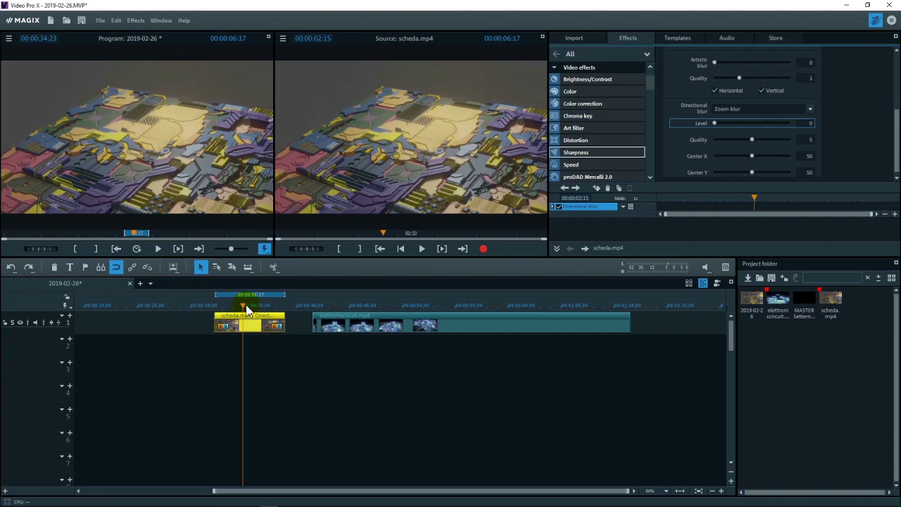
Add a directional blur keyframe with level 0 at about 00:00:04:02 within scheda.mp4
drag(241, 304, 258, 303)
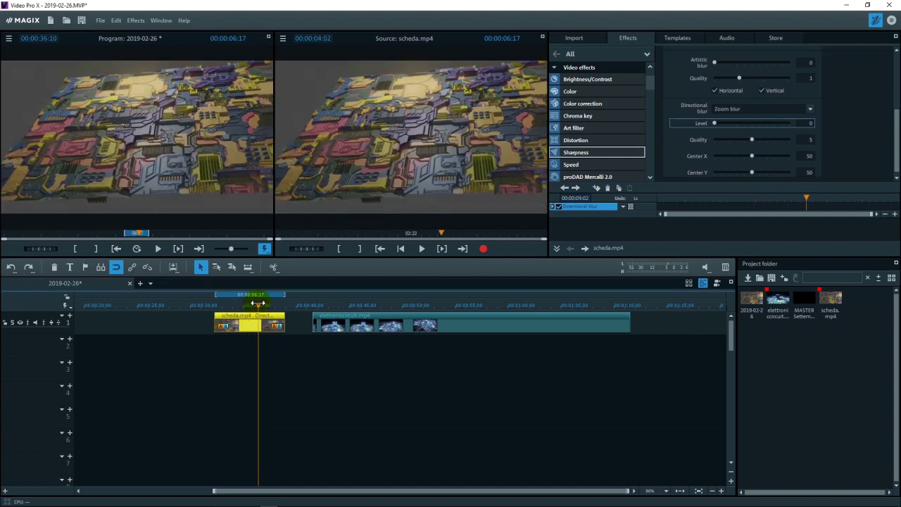
click(593, 209)
click(598, 188)
click(813, 206)
click(714, 124)
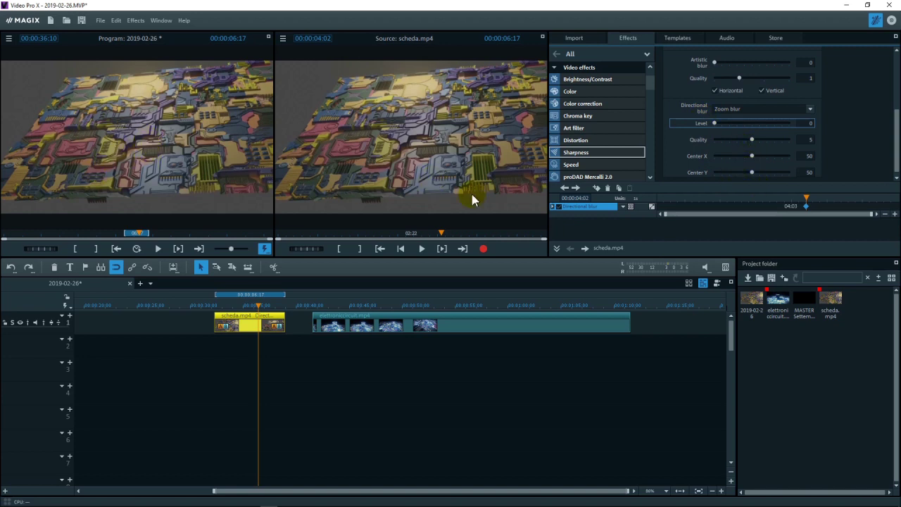
Keyframe the zoom blur at level 81 at the end of scheda.mp4, at 00:00:06:15, and play back the blurred ending
drag(805, 194, 892, 190)
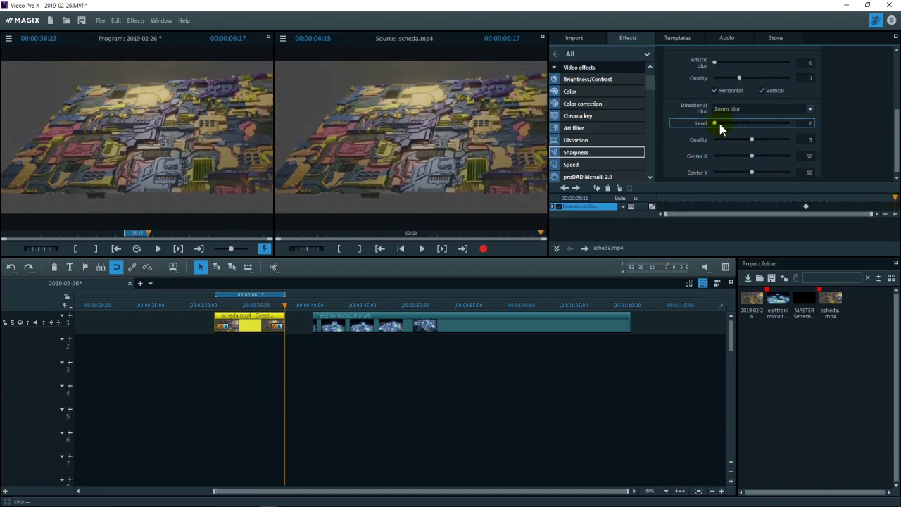
drag(716, 126, 774, 127)
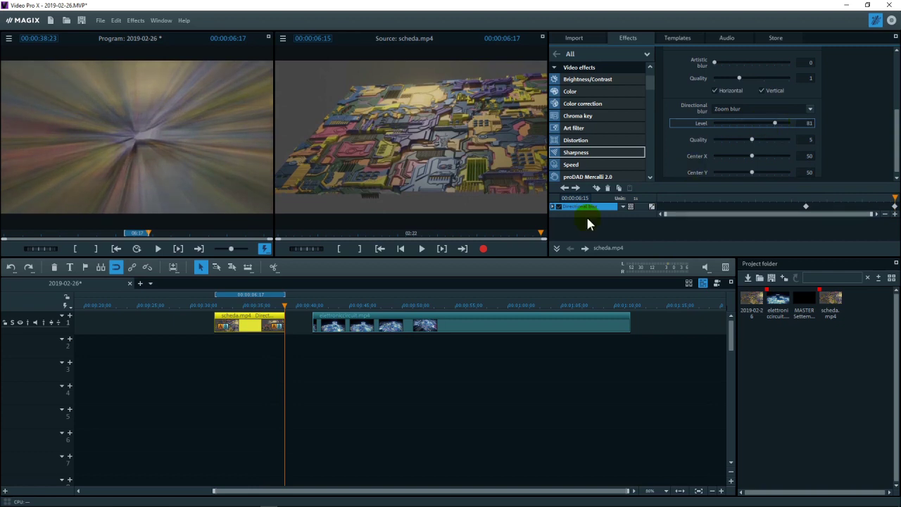
double_click(238, 307)
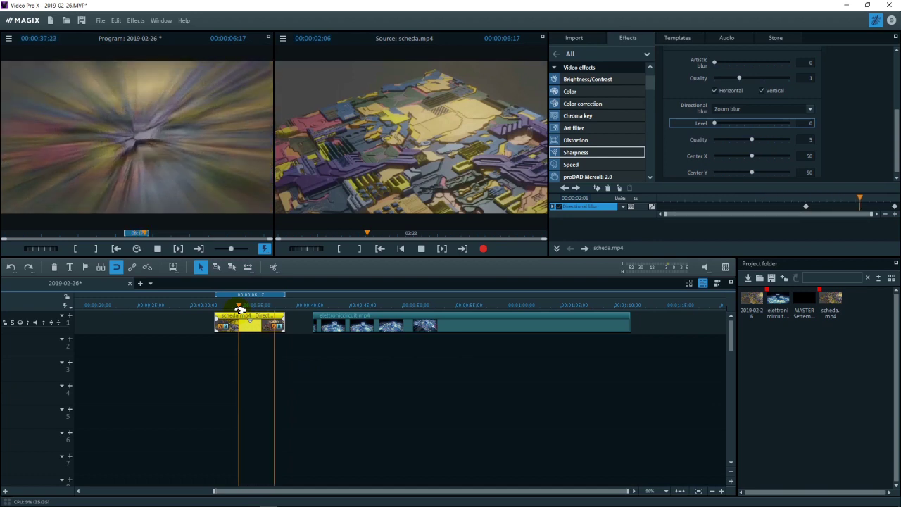
key(space)
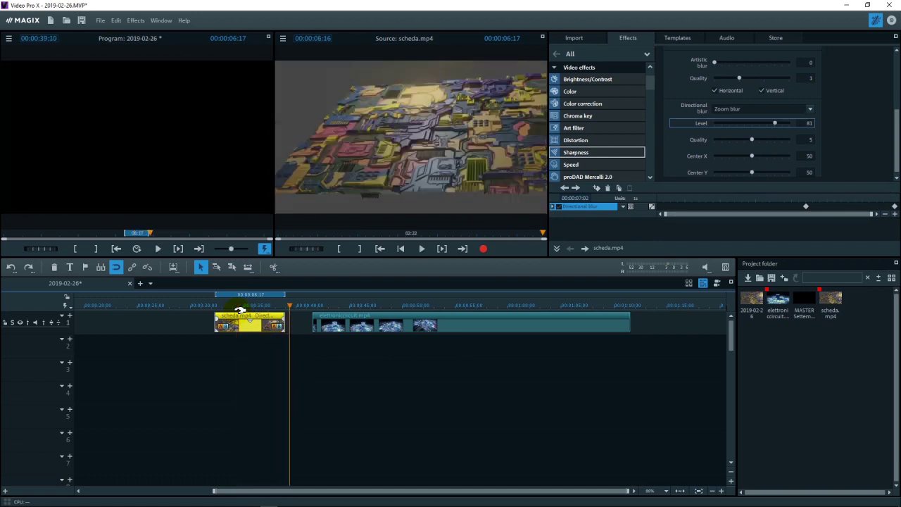
Apply Radial blur to elettroniccircuit.mp4 and keyframe its level at 64 at the start of the clip
click(312, 305)
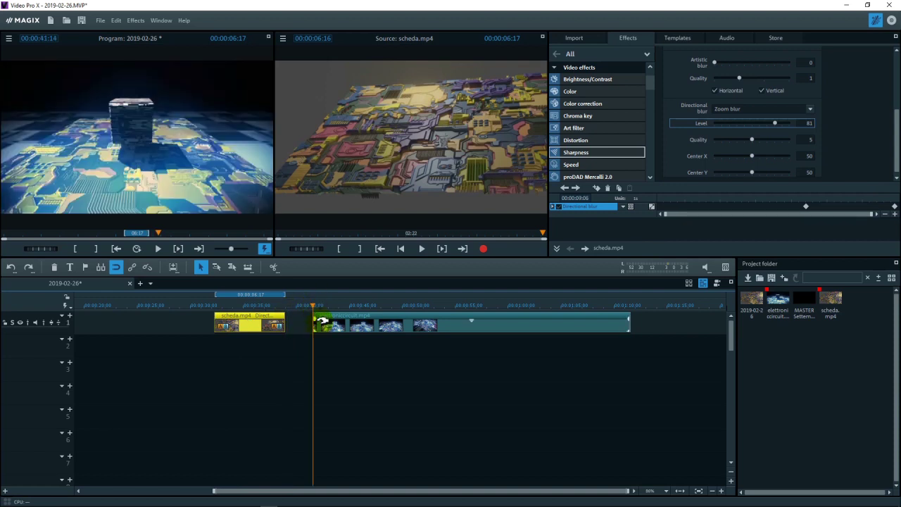
click(323, 323)
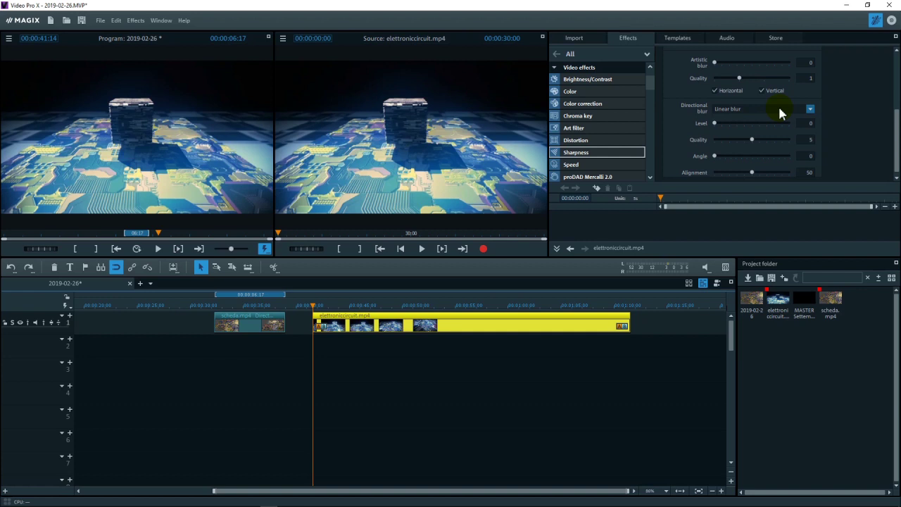
scroll(779, 110, down, 2)
click(723, 111)
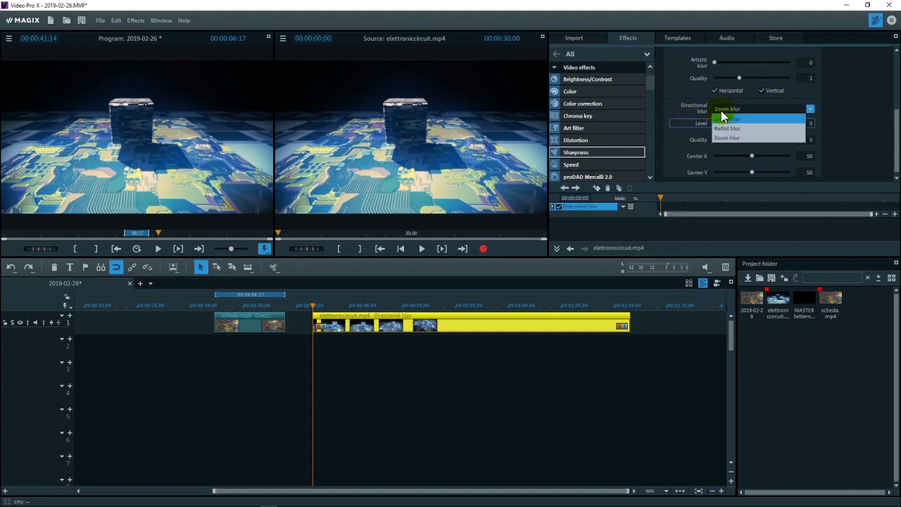
click(729, 129)
drag(715, 124, 763, 122)
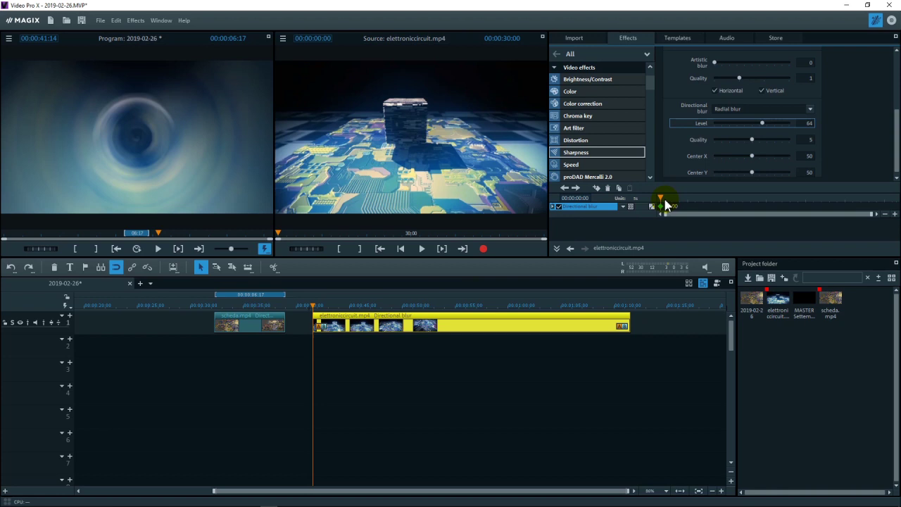
Keyframe the radial blur level at 0 at 00:00:03:20 within elettroniccircuit.mp4 and play back the clip's opening
drag(662, 203, 691, 197)
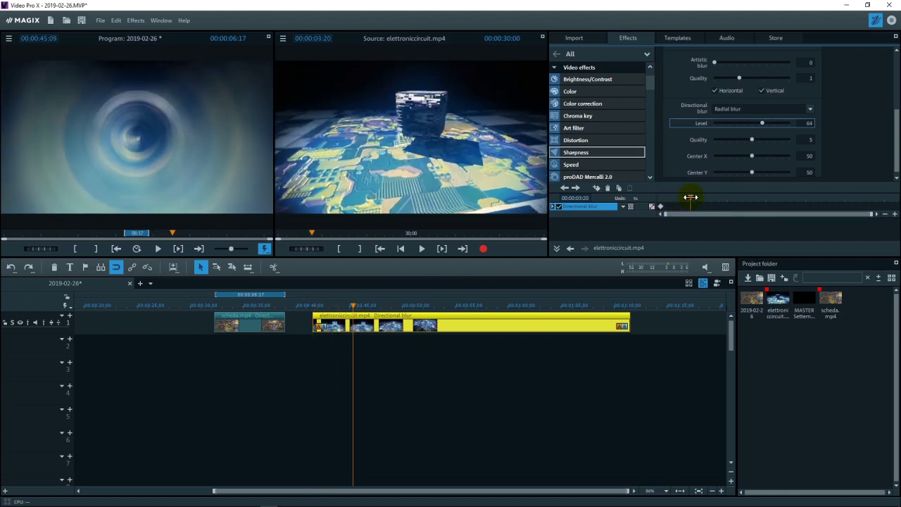
drag(763, 123, 696, 127)
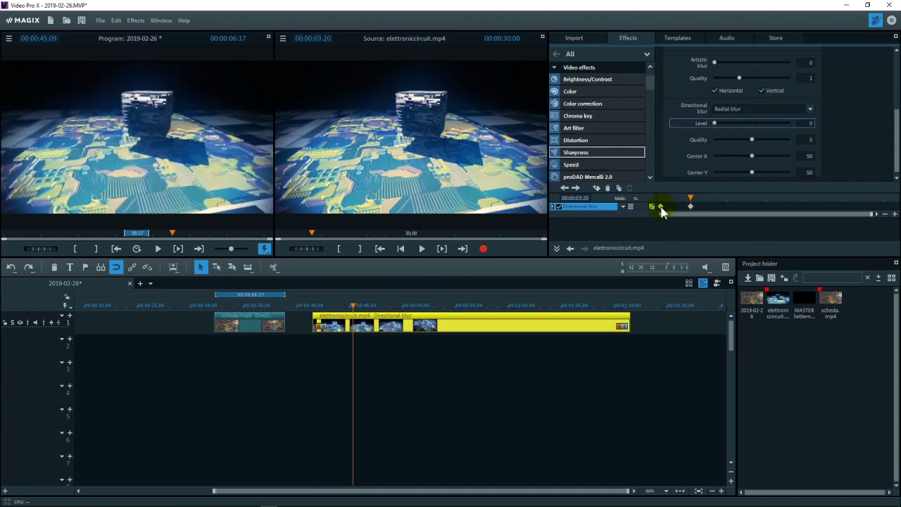
click(311, 308)
key(space)
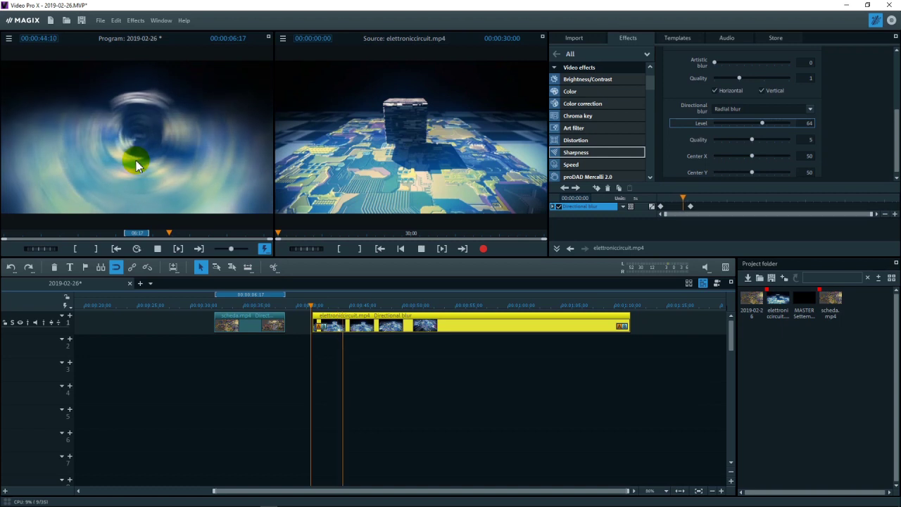
key(space)
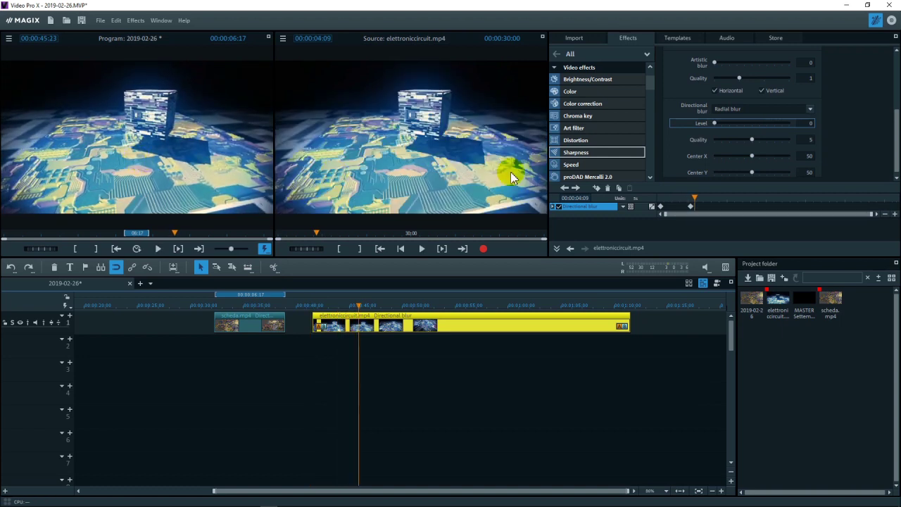
Move the second radial blur keyframe of elettroniccircuit.mp4 closer to the clip's start and replay the opening
drag(689, 207, 677, 207)
click(308, 310)
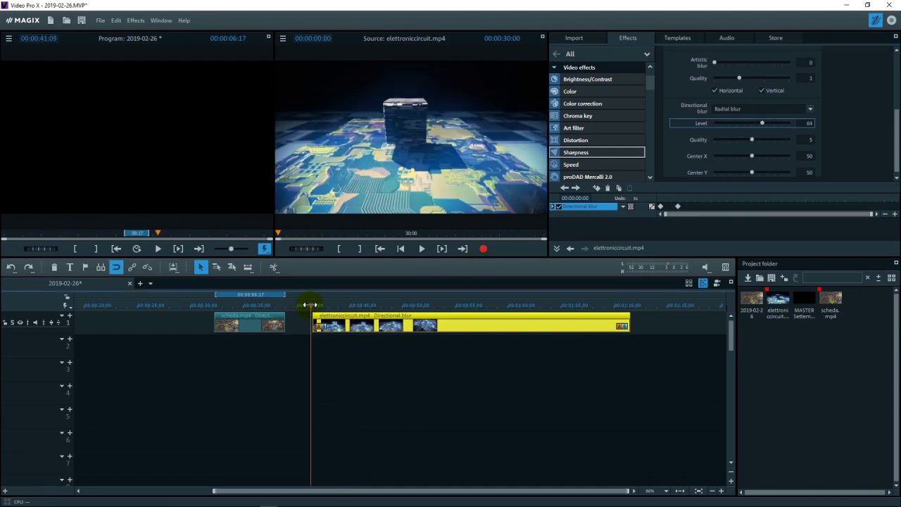
key(space)
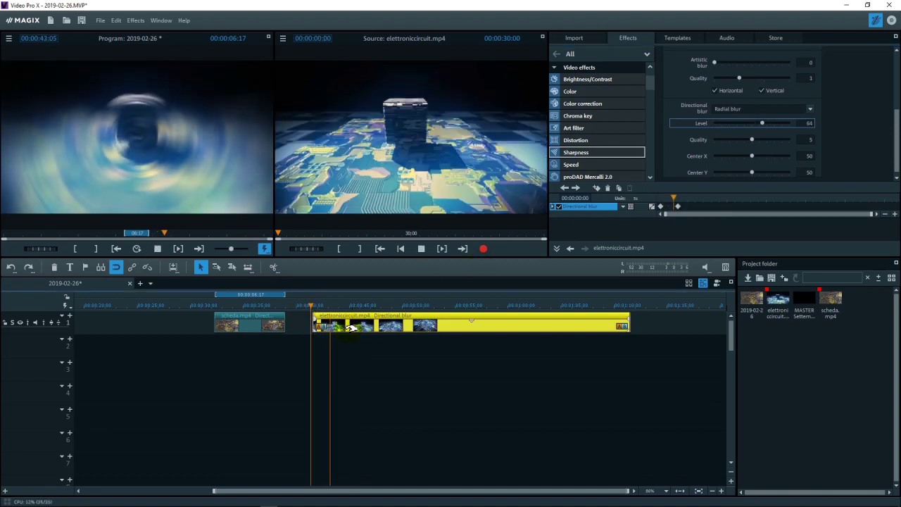
key(space)
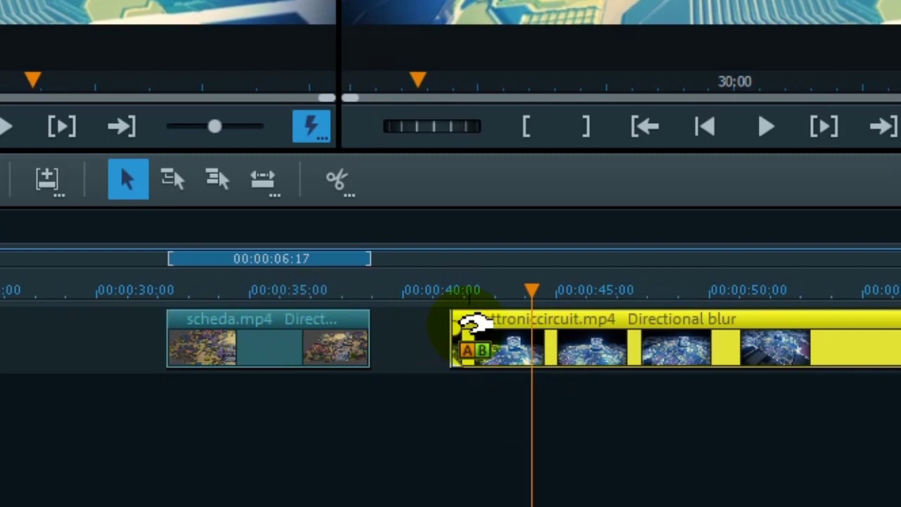
Move elettroniccircuit.mp4 to start at 00:00:36:22, crossfading it over the end of scheda.mp4, and play back the transition
drag(365, 323, 333, 319)
drag(516, 334, 467, 331)
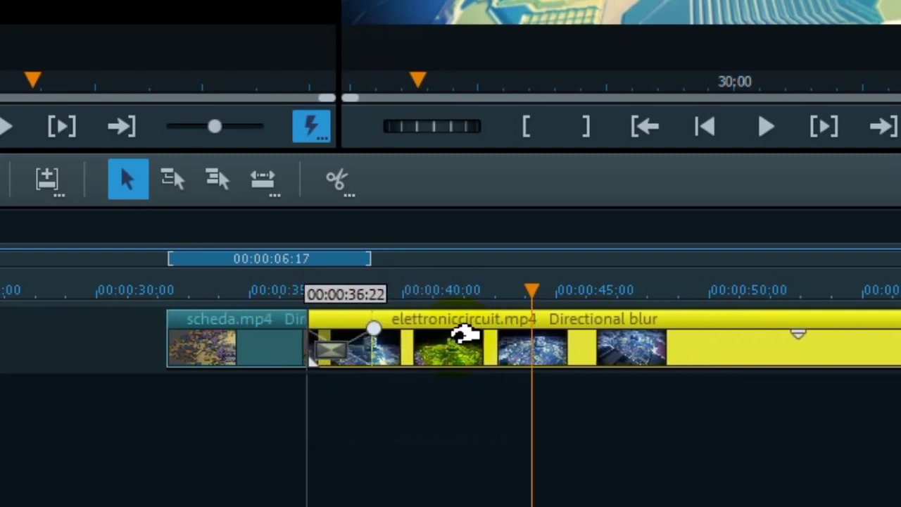
click(268, 289)
key(space)
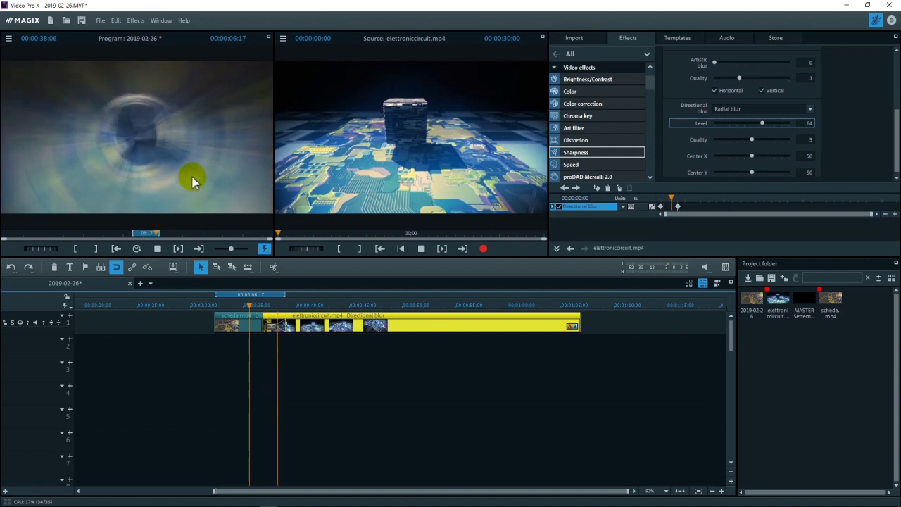
key(space)
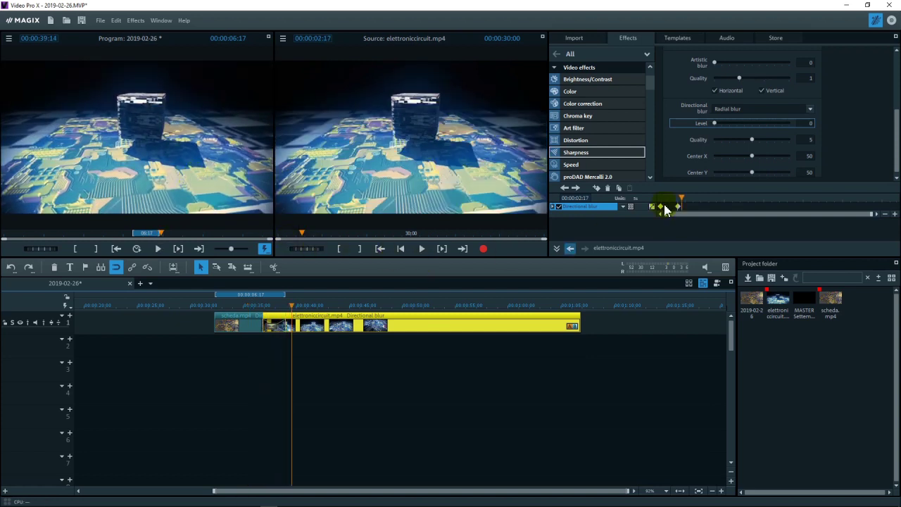
Move the second directional blur keyframe of elettroniccircuit.mp4 to 01:09 to shorten the radial blur
drag(679, 206, 668, 205)
scroll(243, 307, up, 3)
drag(243, 307, 325, 305)
mouse_move(675, 207)
mouse_down()
mouse_move(673, 216)
mouse_move(682, 211)
mouse_up()
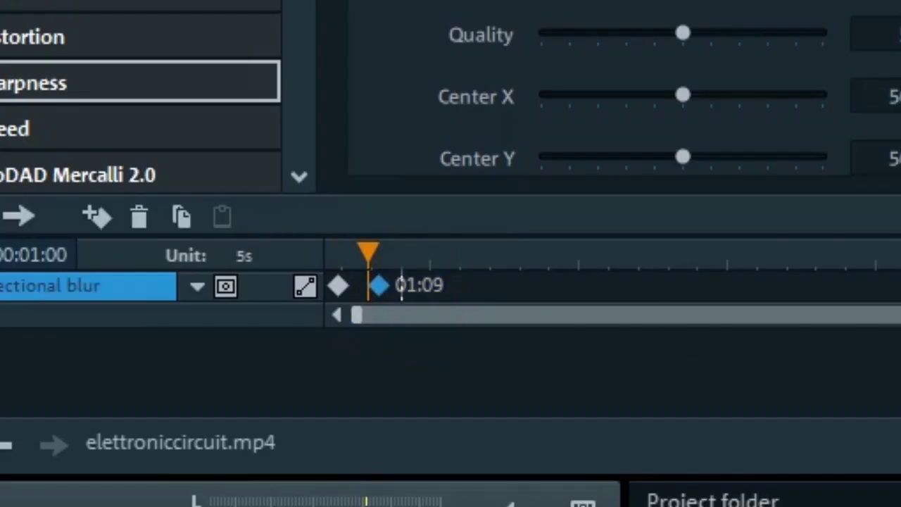
scroll(613, 285, up, 4)
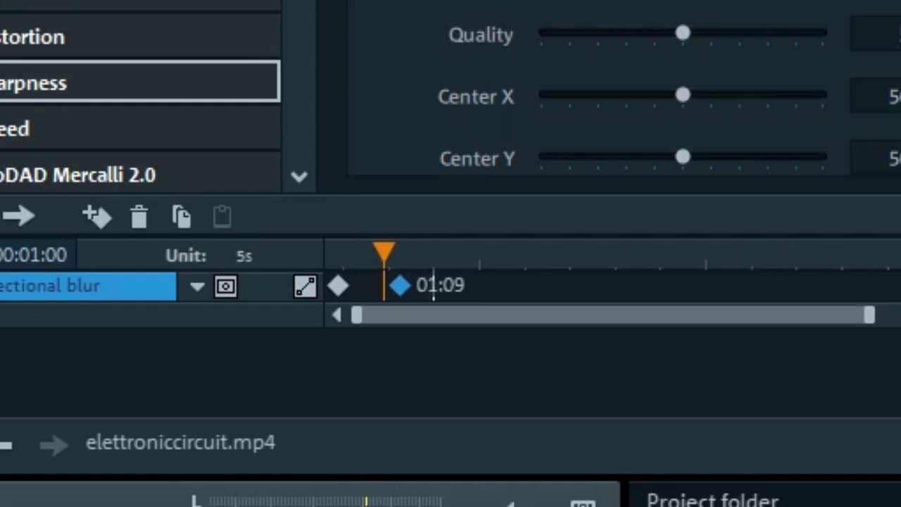
scroll(750, 316, up, 3)
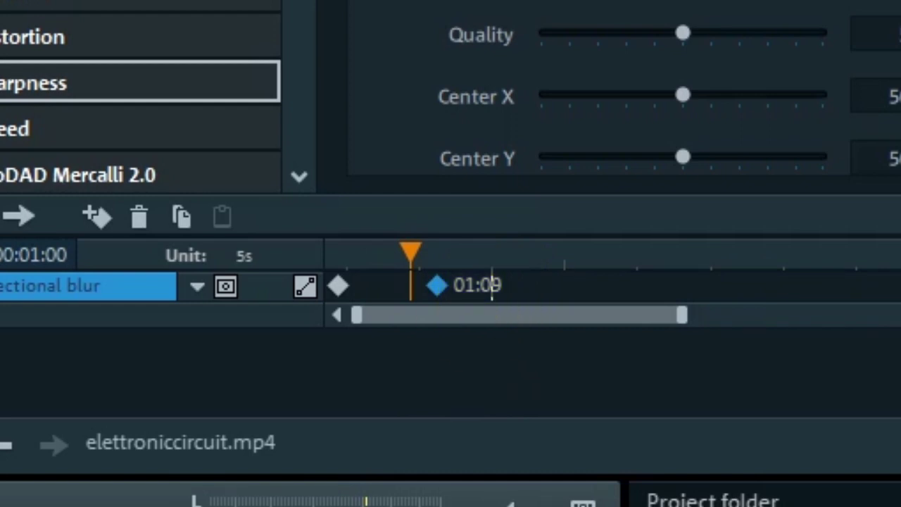
Move the second directional blur keyframe of elettroniccircuit.mp4 to 02:12 to lengthen the radial blur
drag(436, 285, 521, 283)
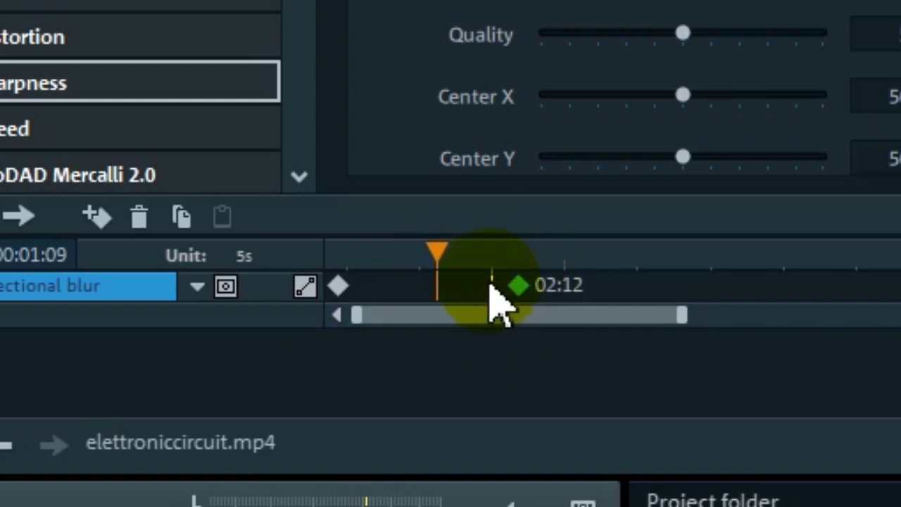
click(518, 294)
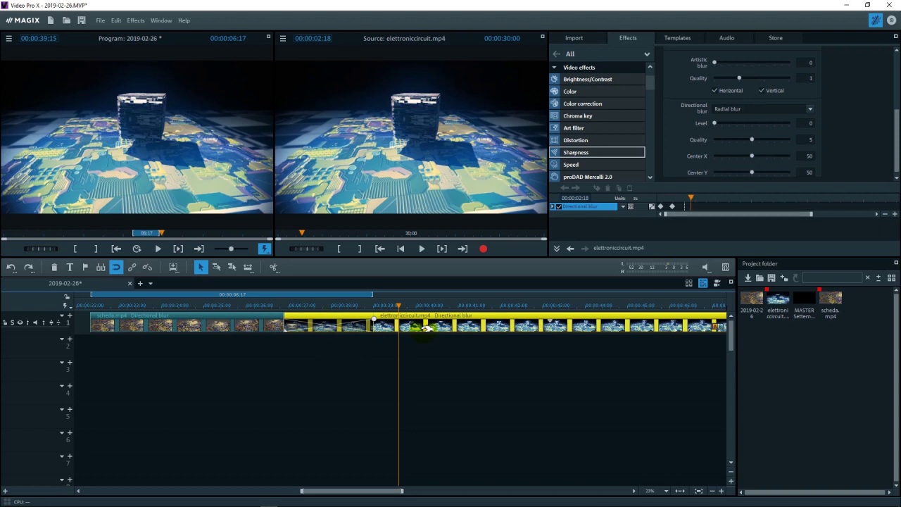
Change the directional blur of elettroniccircuit.mp4 from radial to zoom blur and play back the sequence
click(754, 108)
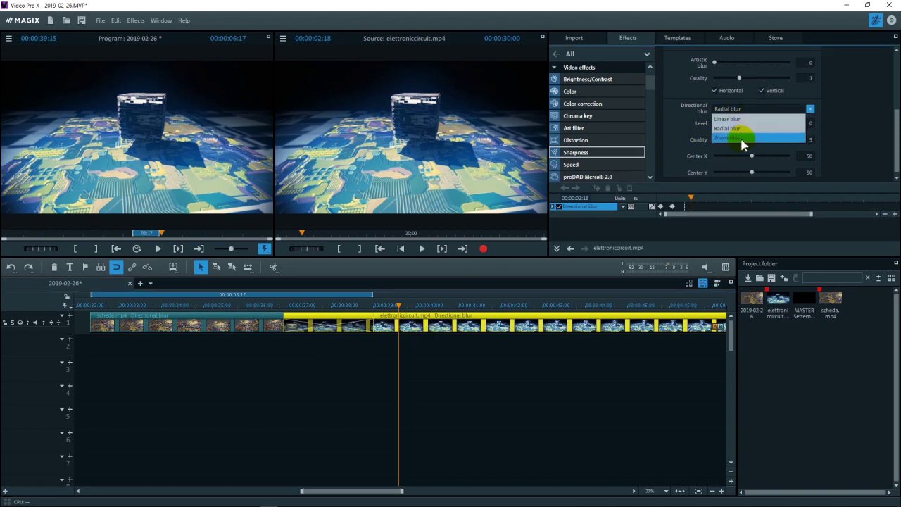
click(741, 139)
key(space)
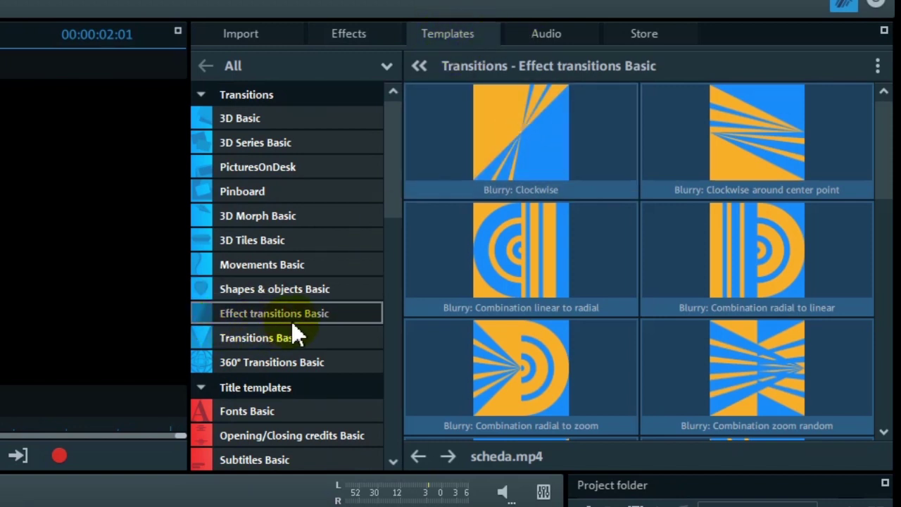
Browse the Effect transitions Basic templates to the blurry zoom transitions and preview Blurry: Zoom from right to left
click(369, 314)
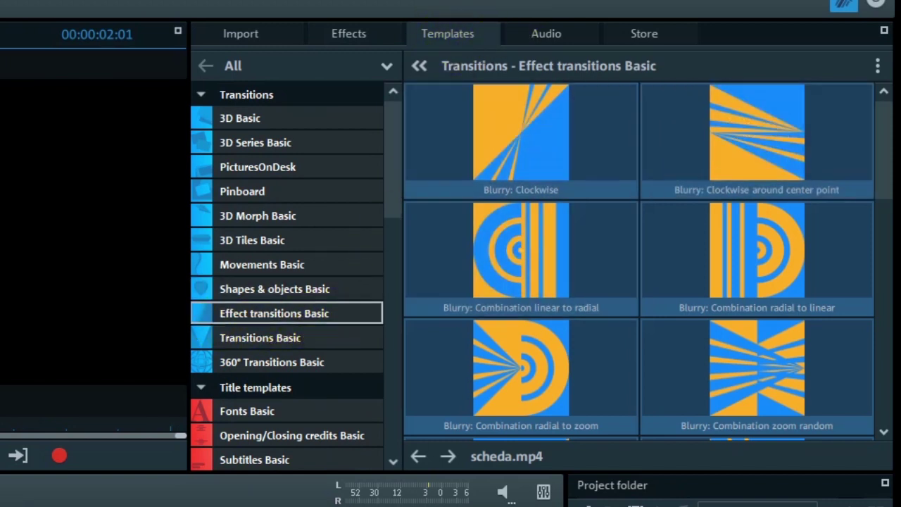
drag(889, 180, 857, 428)
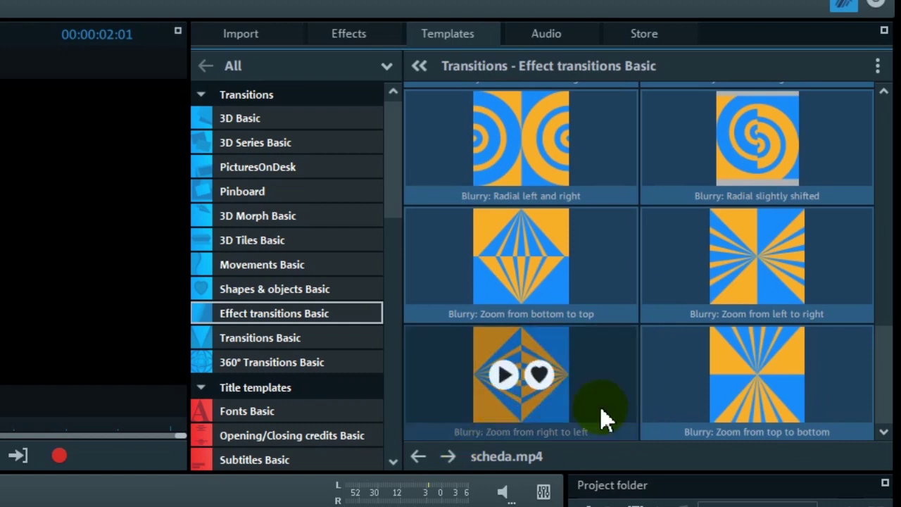
mouse_move(776, 411)
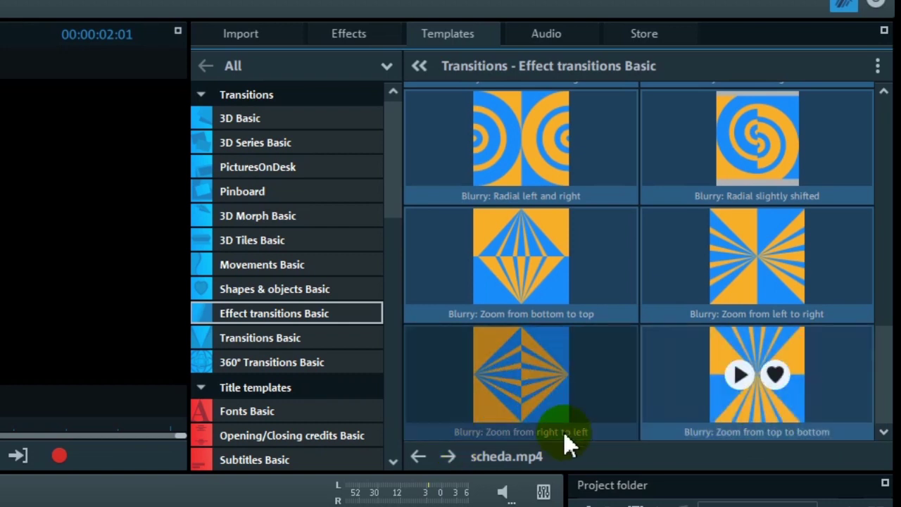
mouse_move(510, 382)
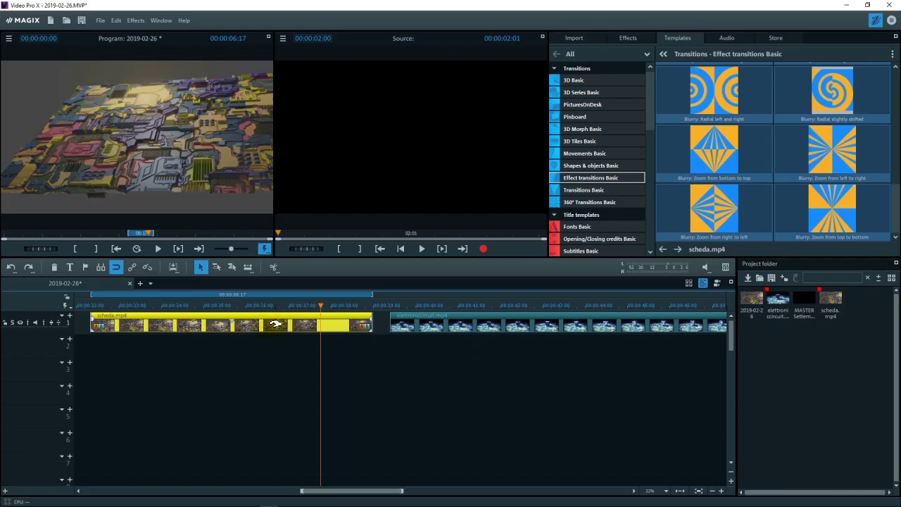
mouse_move(440, 385)
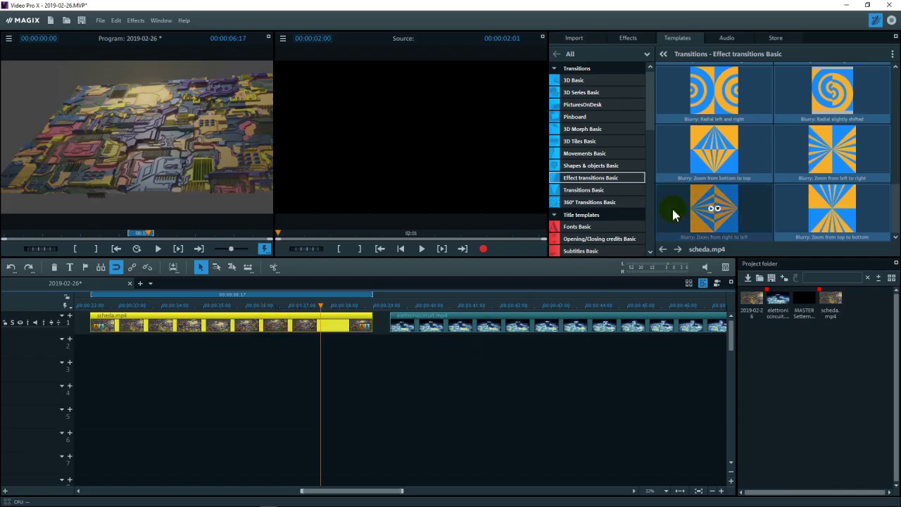
click(705, 208)
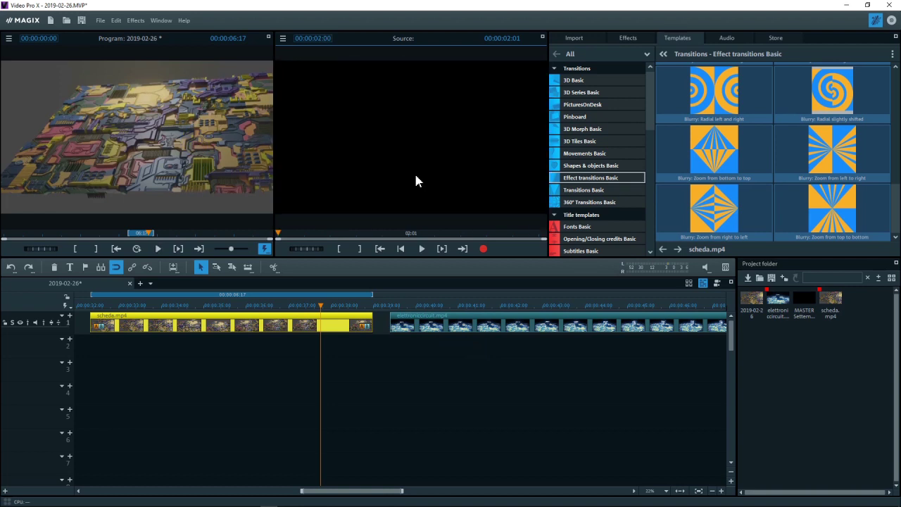
Apply the Blurry: Zoom from right to left transition to the end of scheda.mp4 and play back the clip's ending
mouse_move(689, 231)
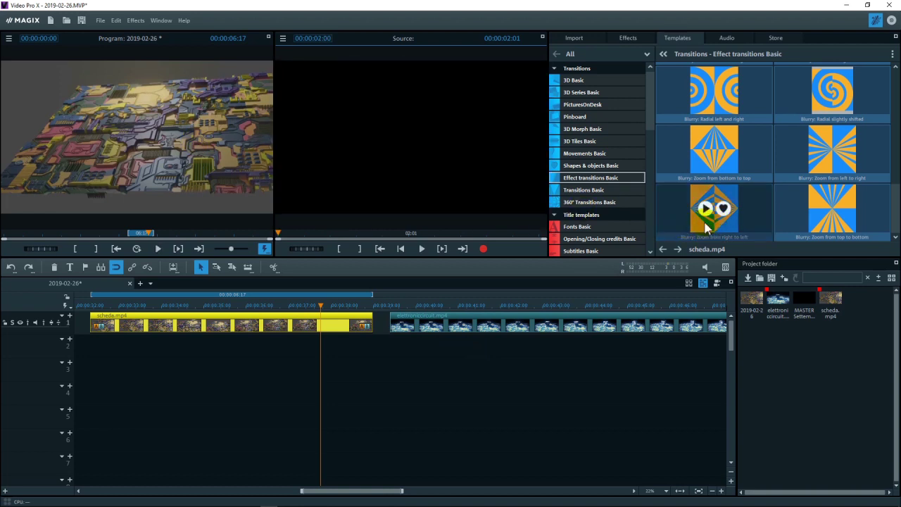
drag(679, 229, 331, 330)
double_click(280, 306)
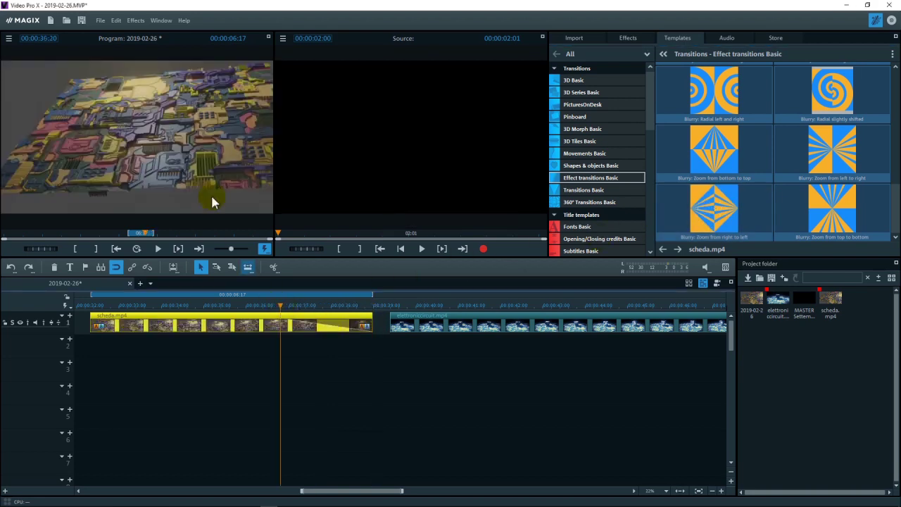
key(space)
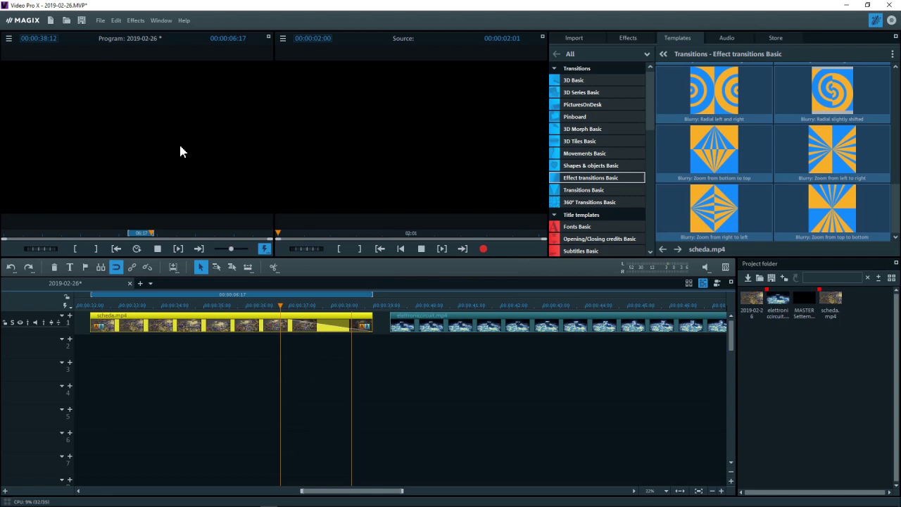
Overlap the start of elettroniccircuit.mp4 with the end of scheda.mp4 to form a crossfade between the clips
scroll(273, 311, up, 3)
drag(218, 342, 411, 341)
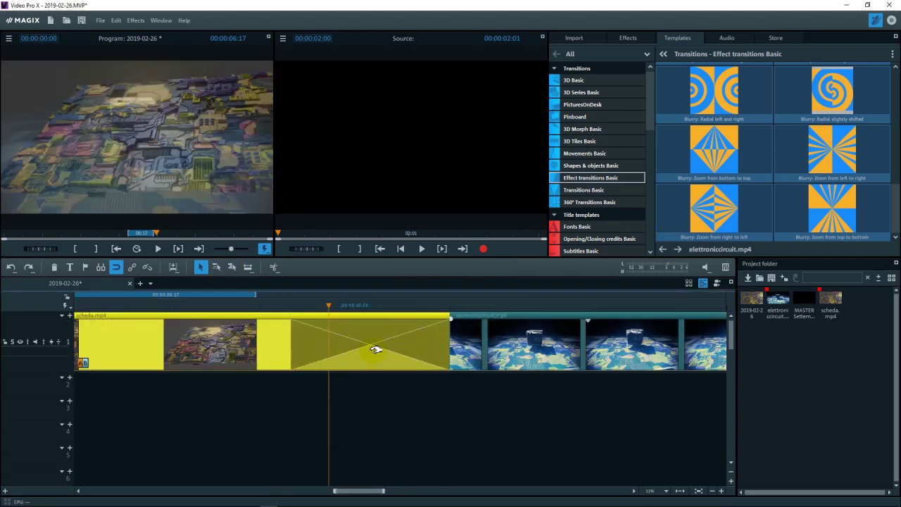
click(366, 356)
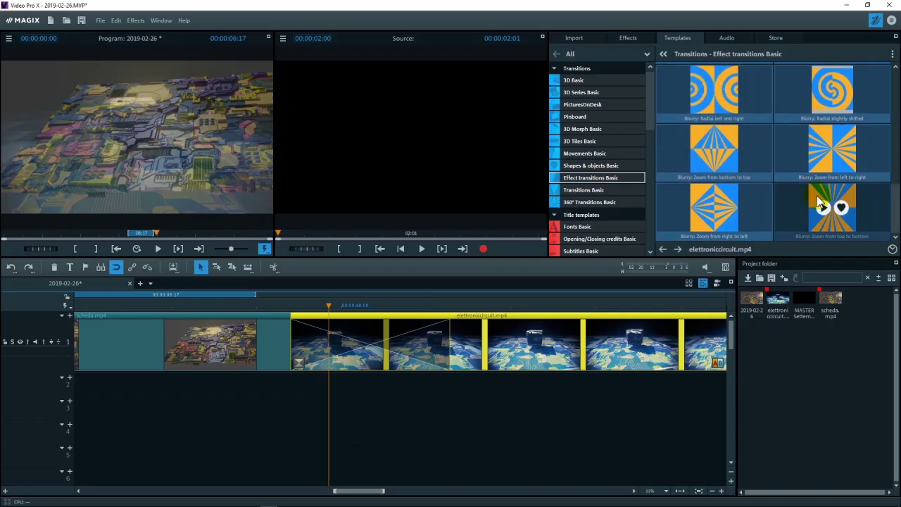
Apply Blurry: Zoom from left to right to the crossfade between scheda.mp4 and elettroniccircuit.mp4 and play back the transition
drag(841, 145, 300, 360)
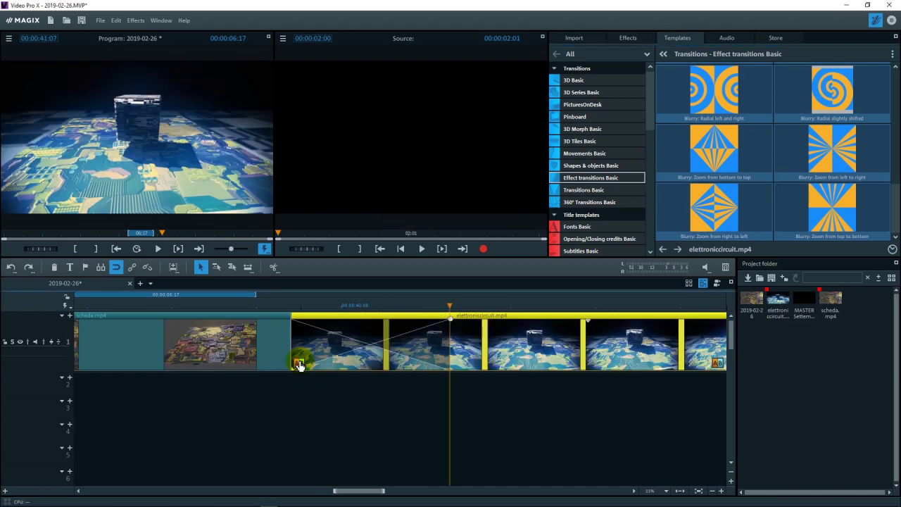
click(223, 307)
key(space)
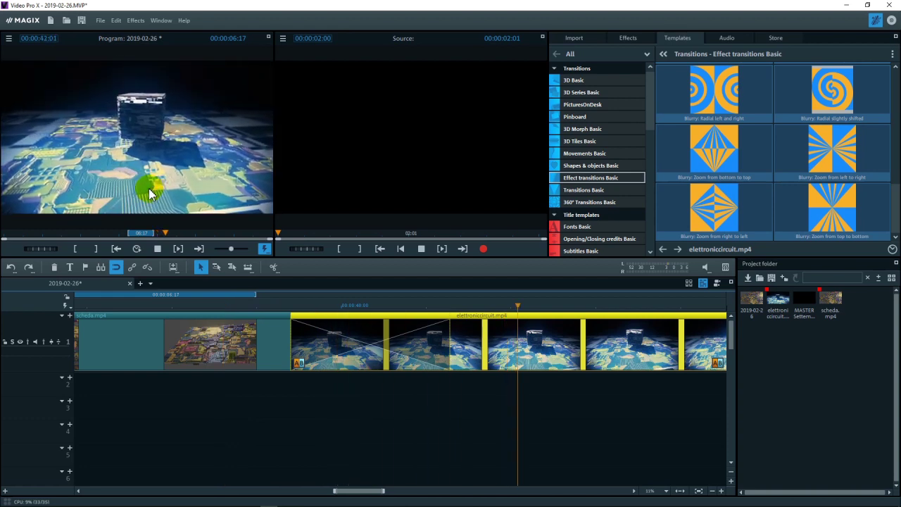
key(space)
click(124, 304)
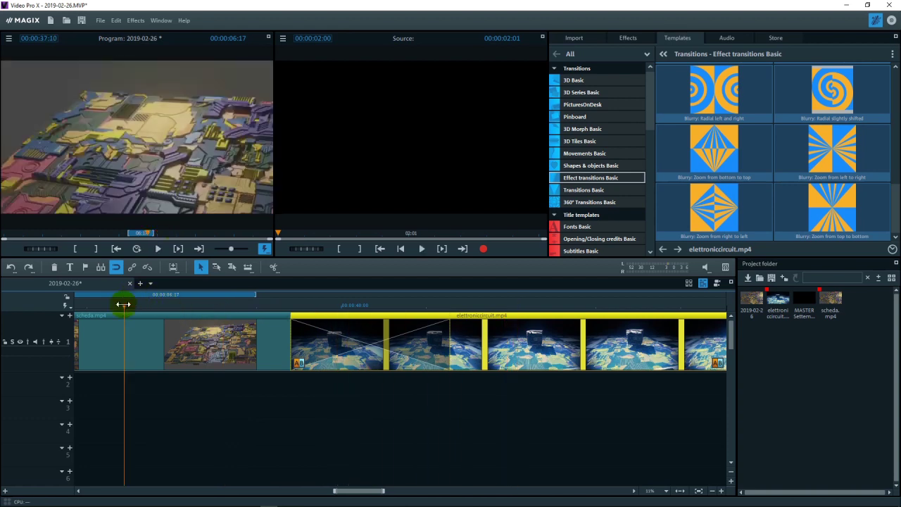
key(space)
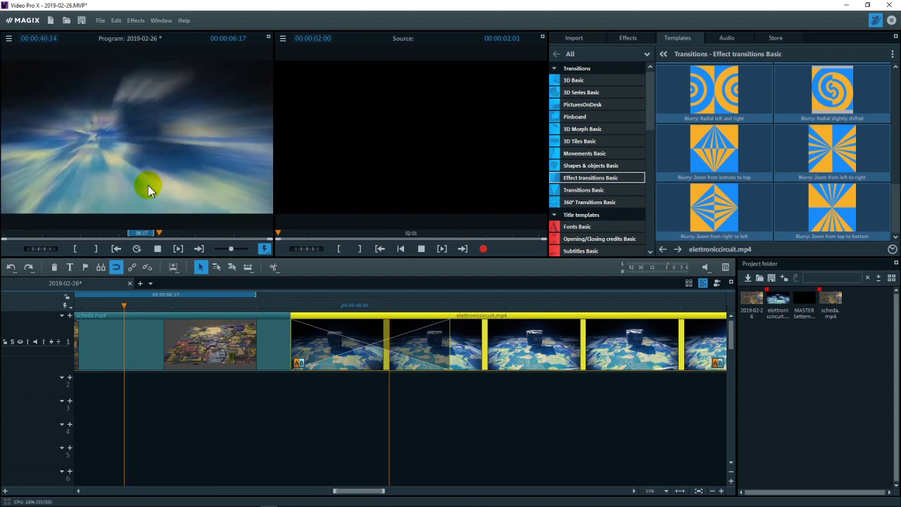
key(space)
Replace the crossfade's transition with Blurry: Zoom from bottom to top and play it back
mouse_move(757, 189)
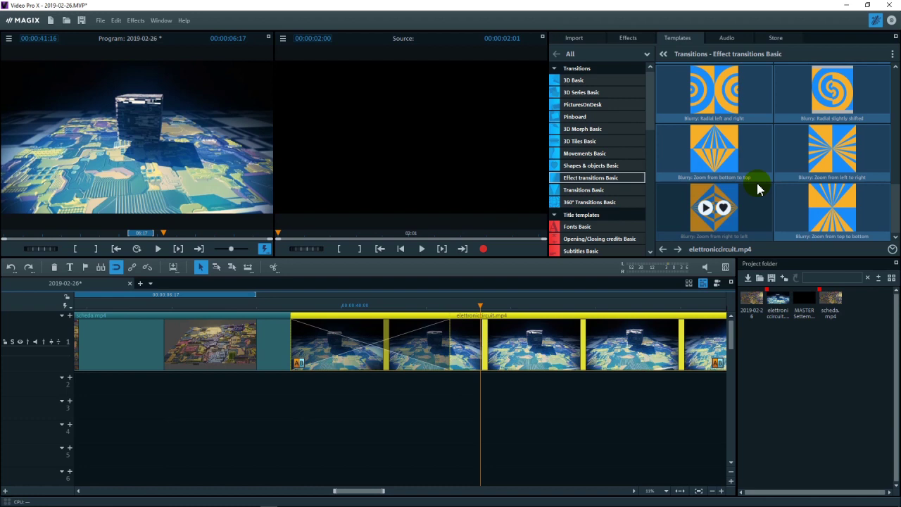
mouse_move(710, 157)
drag(712, 139, 306, 366)
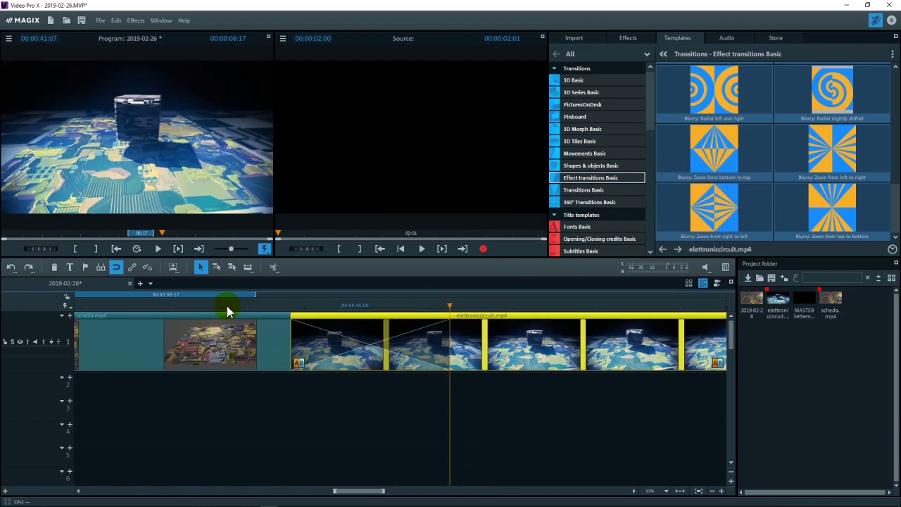
click(227, 308)
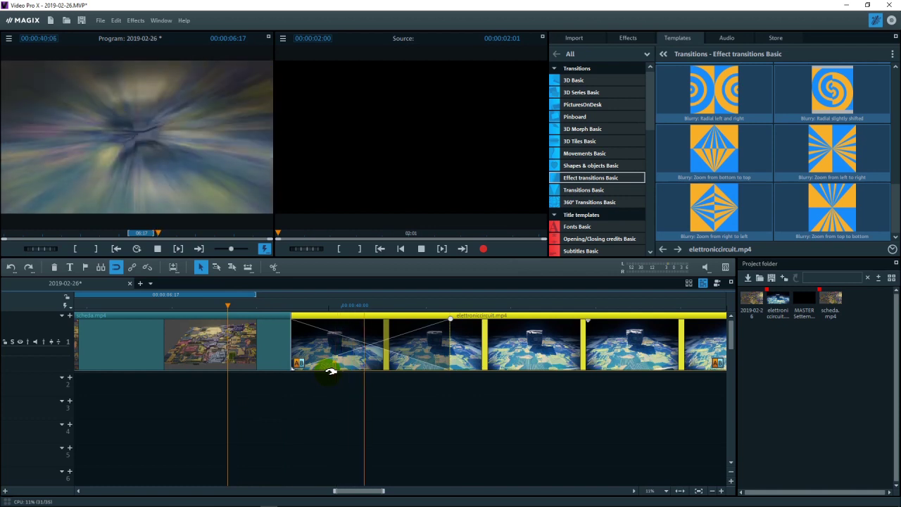
key(space)
Replace the transition between the two clips with Blurry: Radial left and right and play it back
drag(728, 98, 262, 352)
click(209, 309)
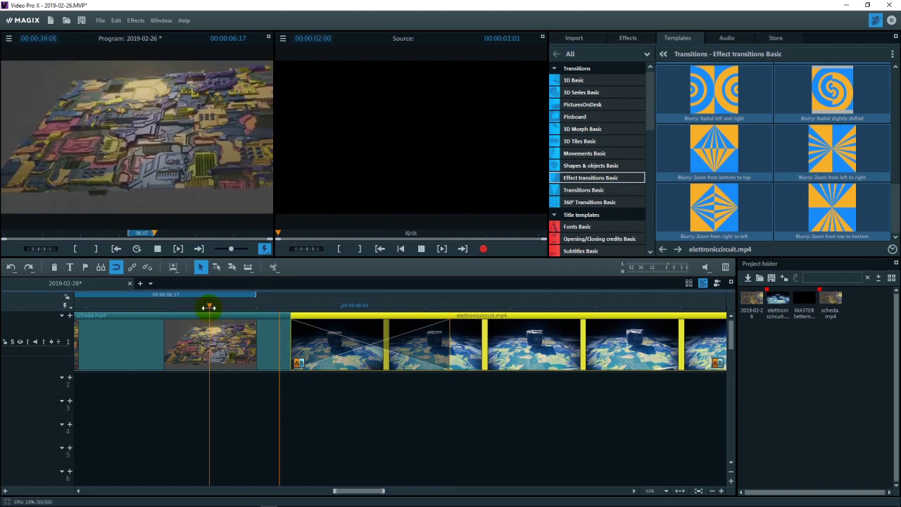
key(space)
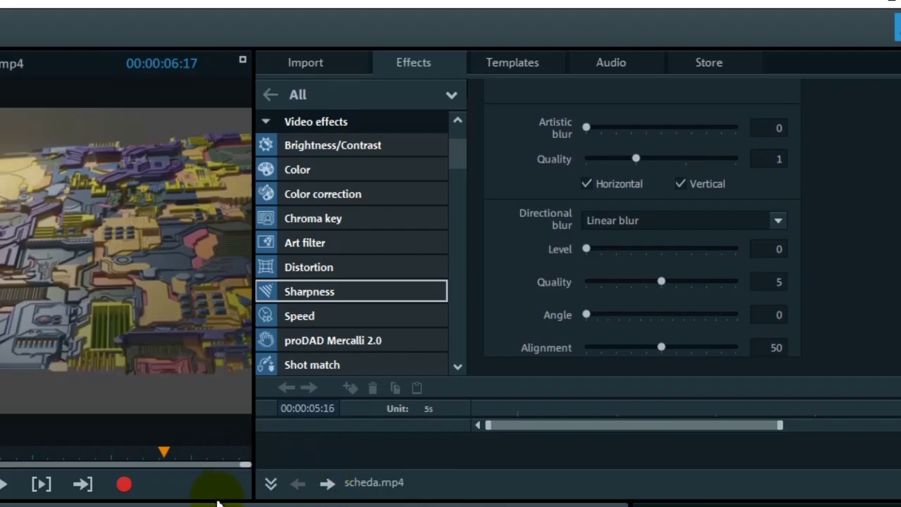
Keyframe the linear directional blur of scheda.mp4 at level 0 at 00:00:05:16 within the clip
click(313, 299)
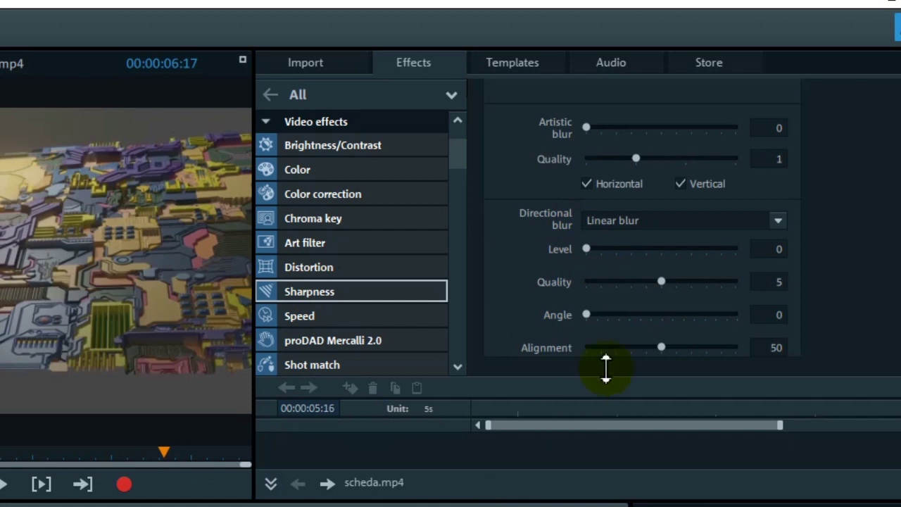
drag(588, 251, 621, 251)
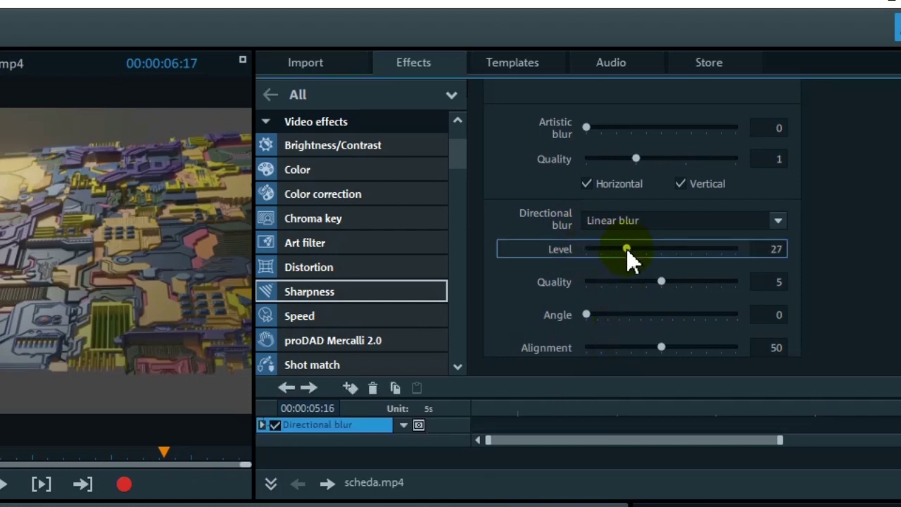
click(641, 222)
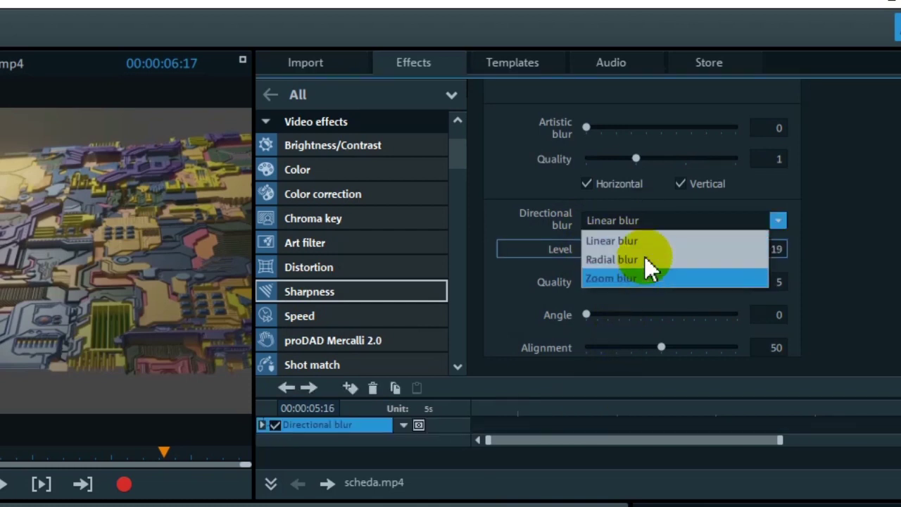
click(541, 318)
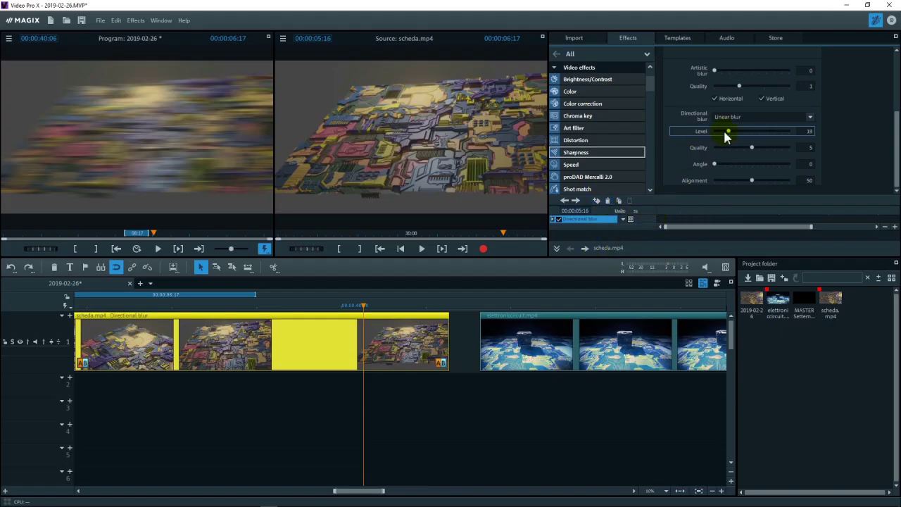
drag(724, 131, 708, 133)
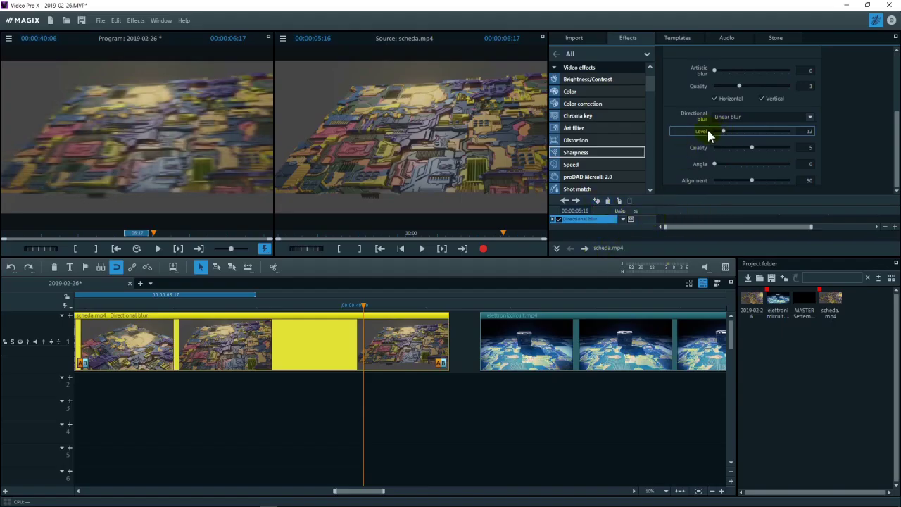
click(596, 201)
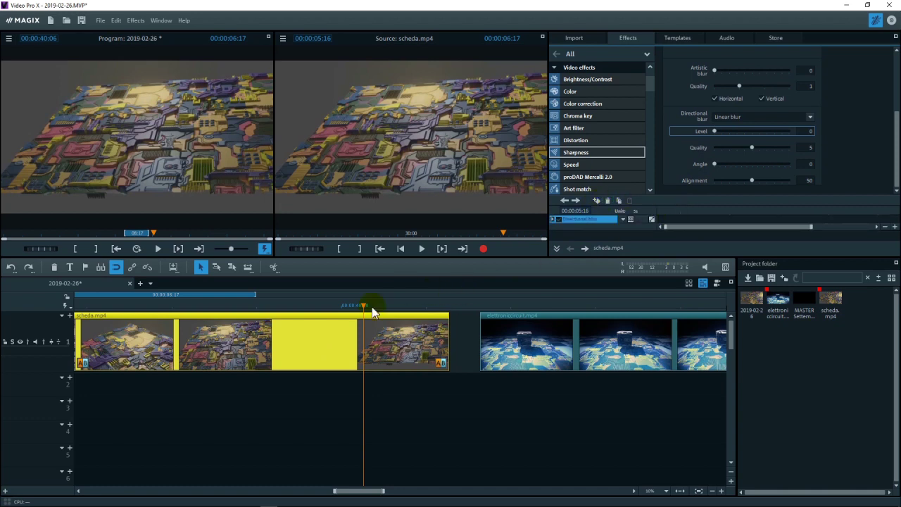
Set the linear blur level of scheda.mp4 to 85 at 00:00:06:13, near the clip's end
drag(364, 305, 445, 299)
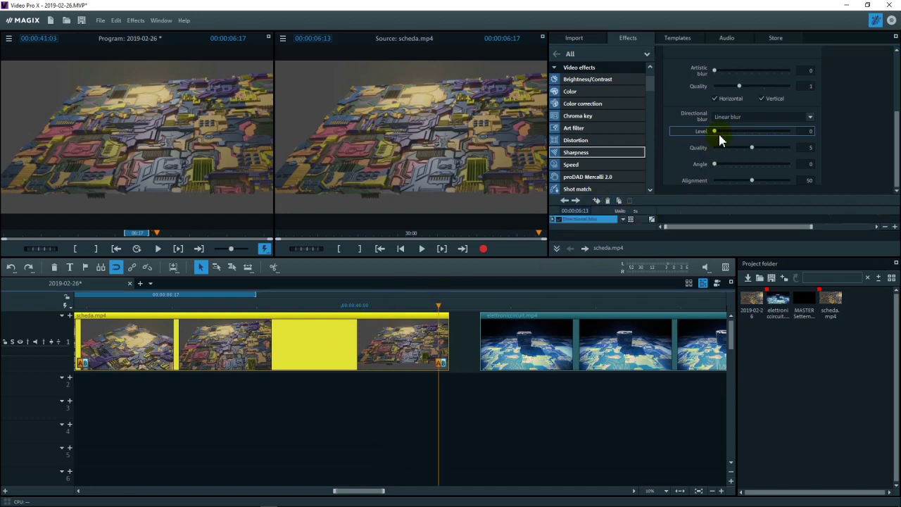
drag(717, 129, 775, 131)
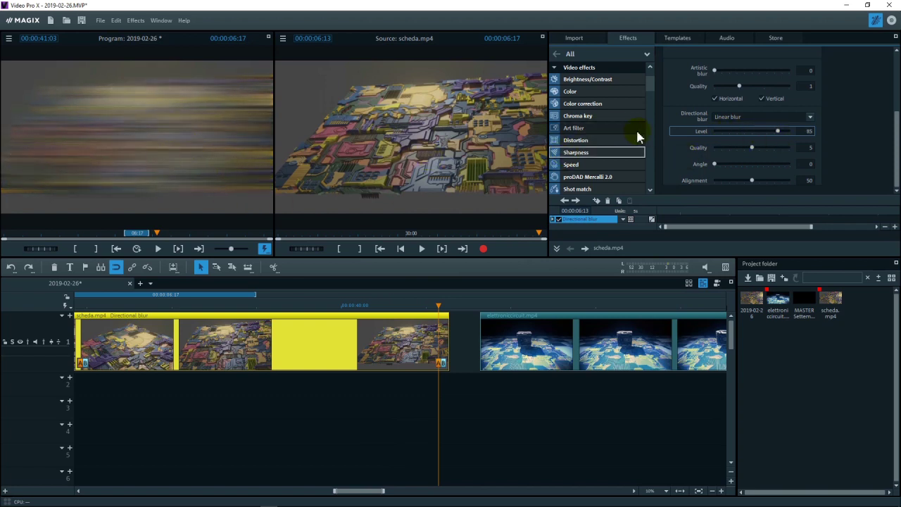
Keyframe the size/position of scheda.mp4 at 00:00:05:15 within the clip and set its zoom to 177 at 00:00:06:15
drag(649, 95, 653, 109)
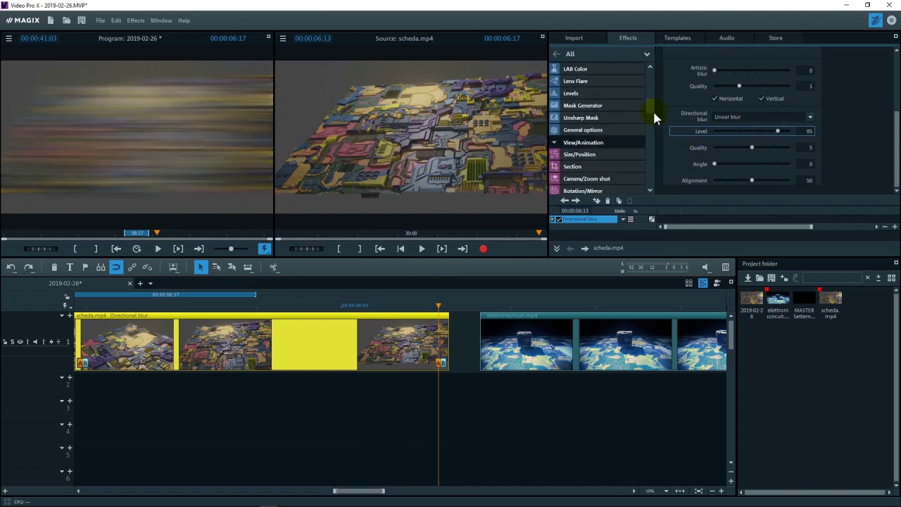
click(577, 155)
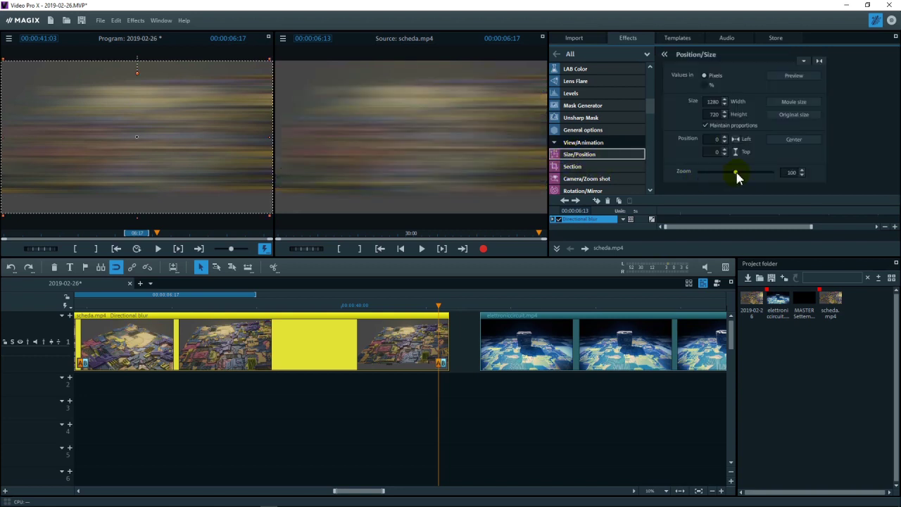
drag(438, 302, 358, 301)
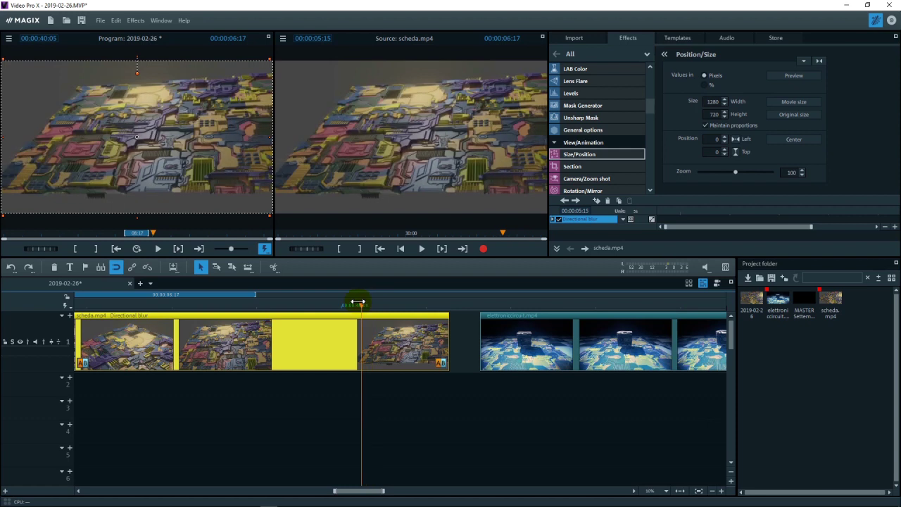
click(597, 202)
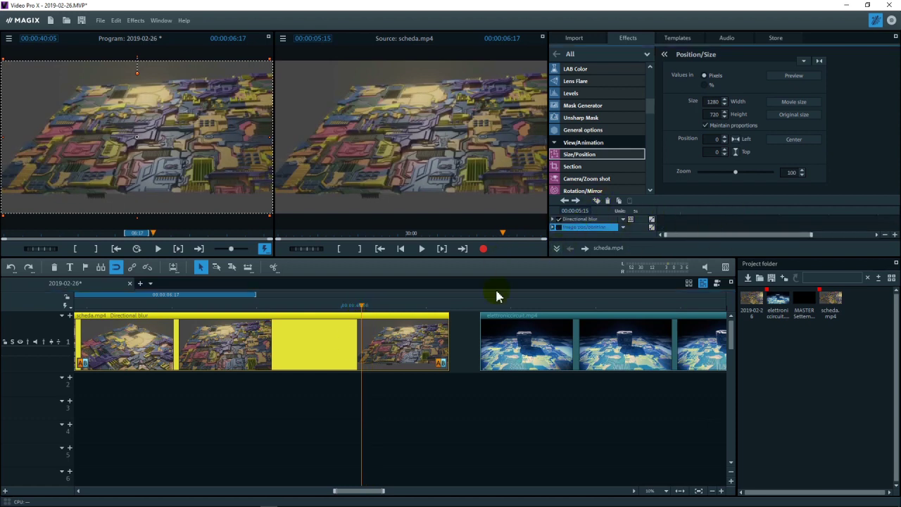
drag(360, 304, 444, 304)
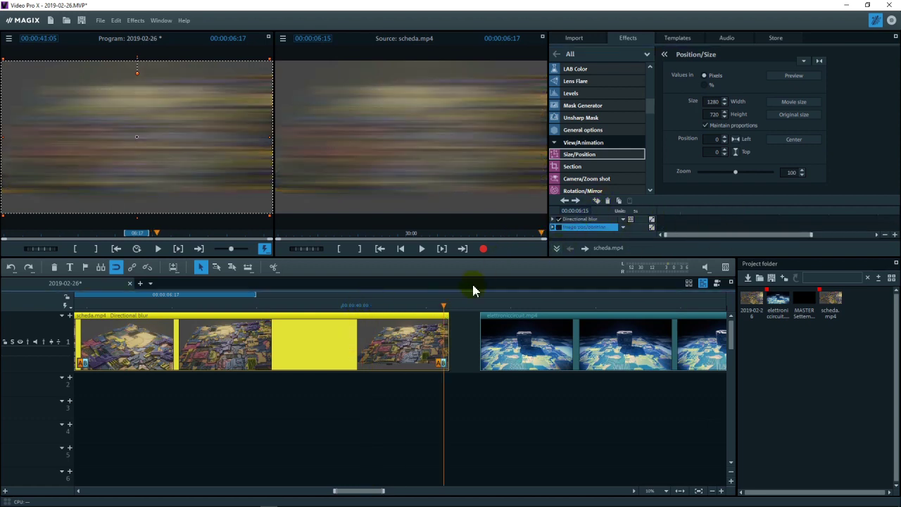
drag(735, 173, 764, 173)
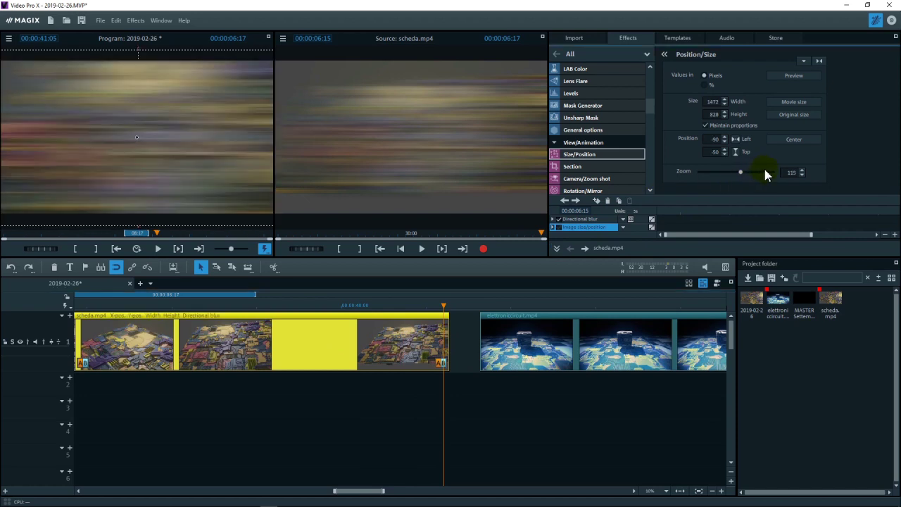
Play back the end of scheda.mp4 several times to check the combined blur and zoom animation
click(376, 306)
key(space)
click(335, 304)
key(space)
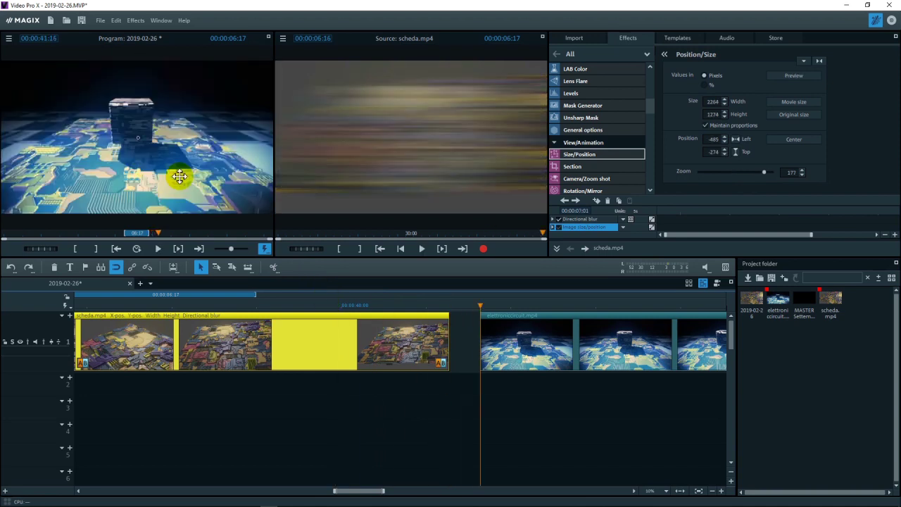
click(330, 305)
key(space)
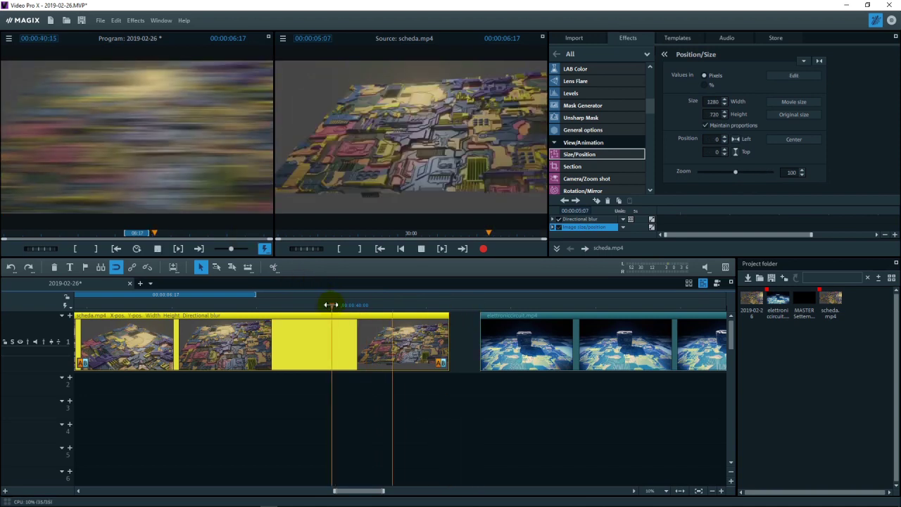
key(space)
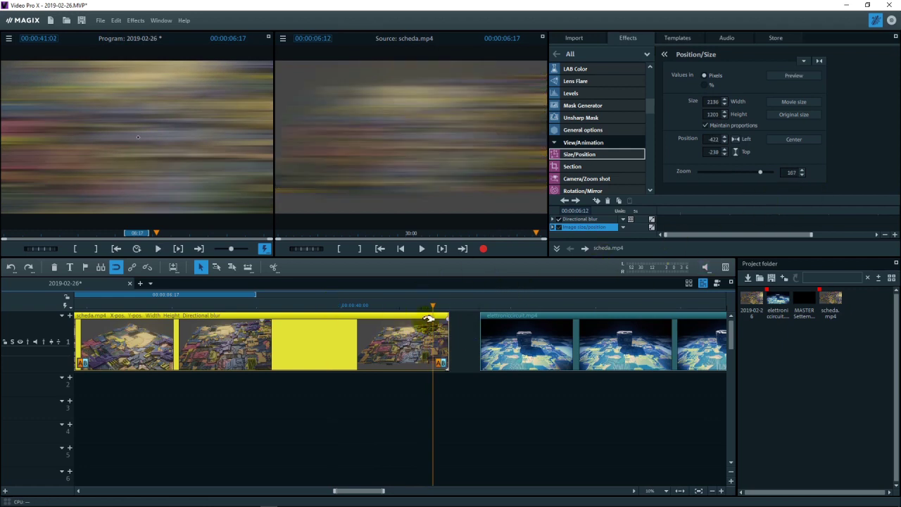
Rotate scheda.mp4 by 174 degrees at 00:00:06:10 within the clip and play the animation back
drag(431, 306, 367, 306)
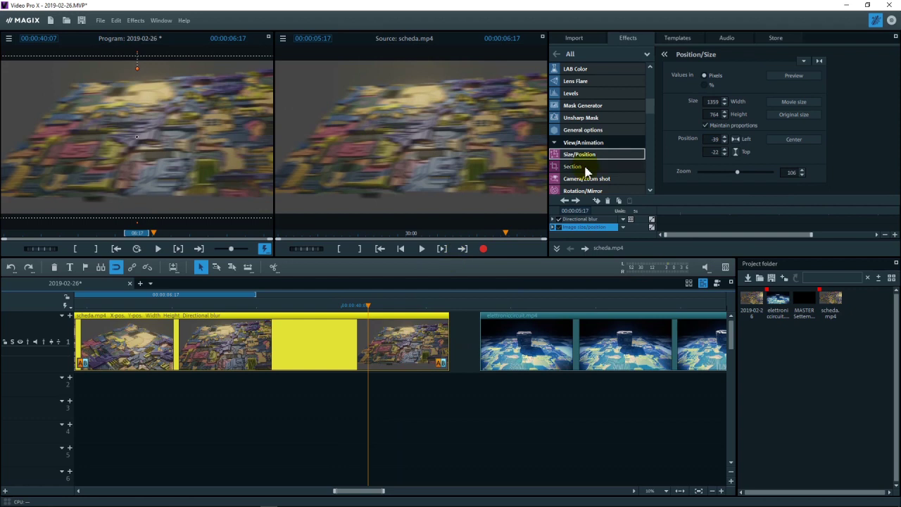
click(594, 192)
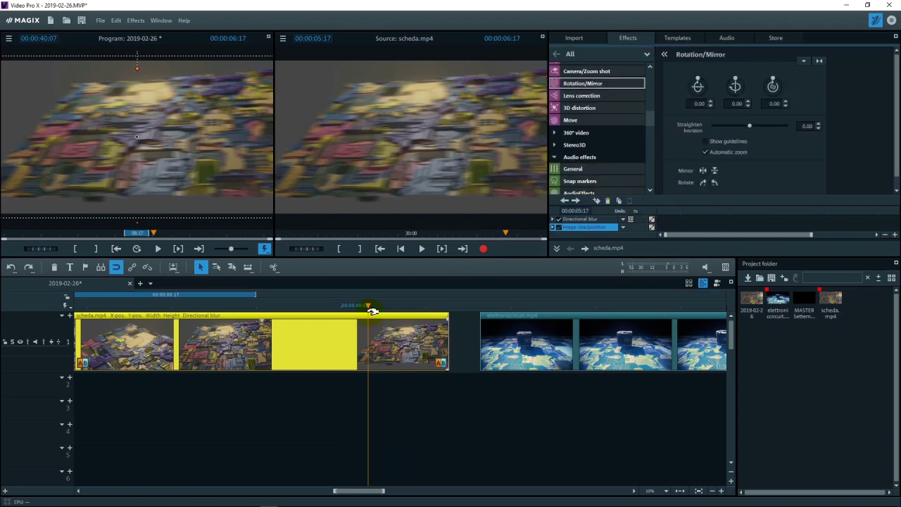
drag(367, 305, 429, 306)
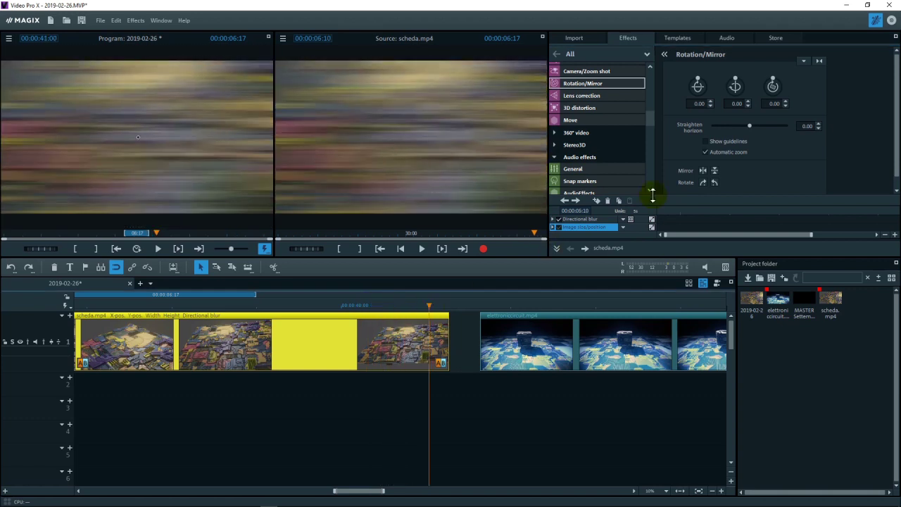
drag(773, 83, 775, 115)
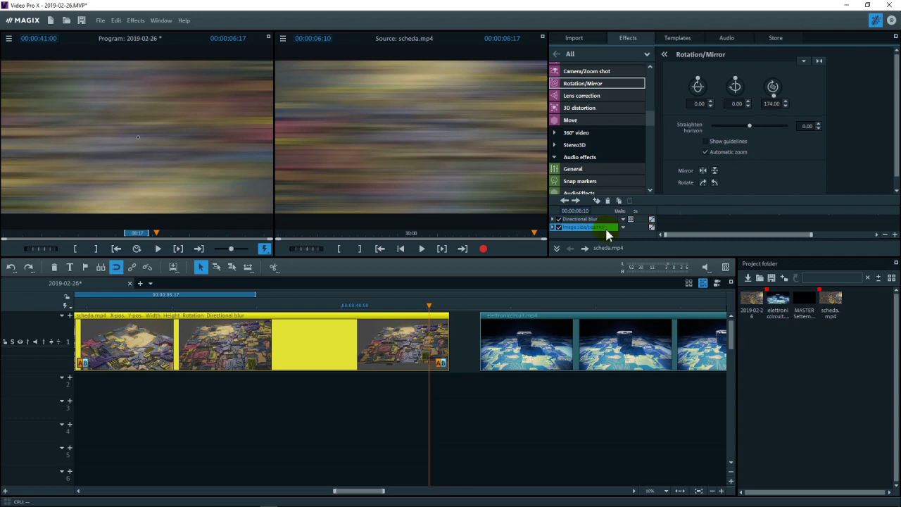
double_click(332, 305)
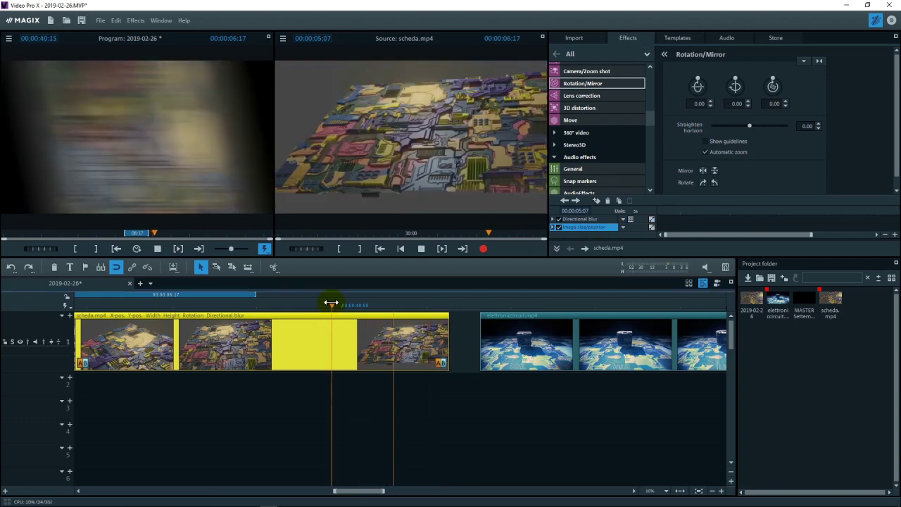
Overlap elettroniccircuit.mp4 with the end of scheda.mp4 to create a long crossfade, and preview the transition
drag(549, 334, 448, 331)
double_click(338, 306)
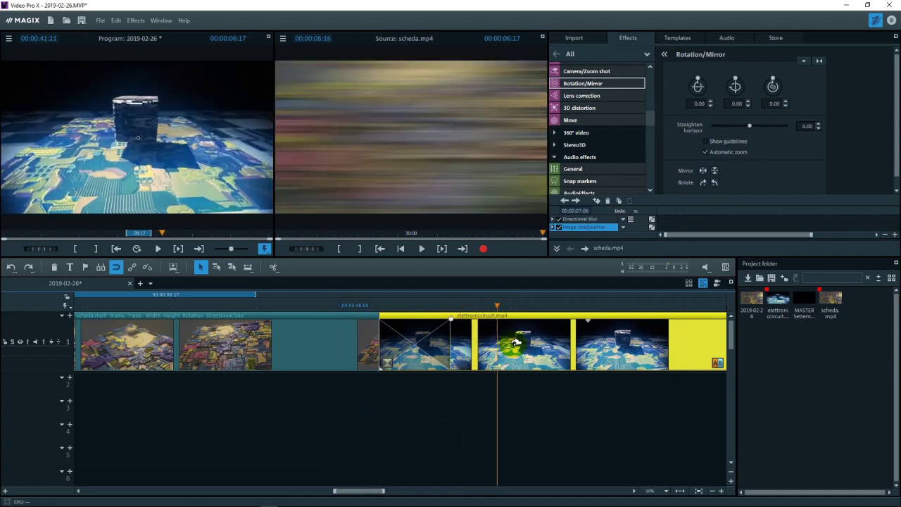
drag(506, 345, 466, 345)
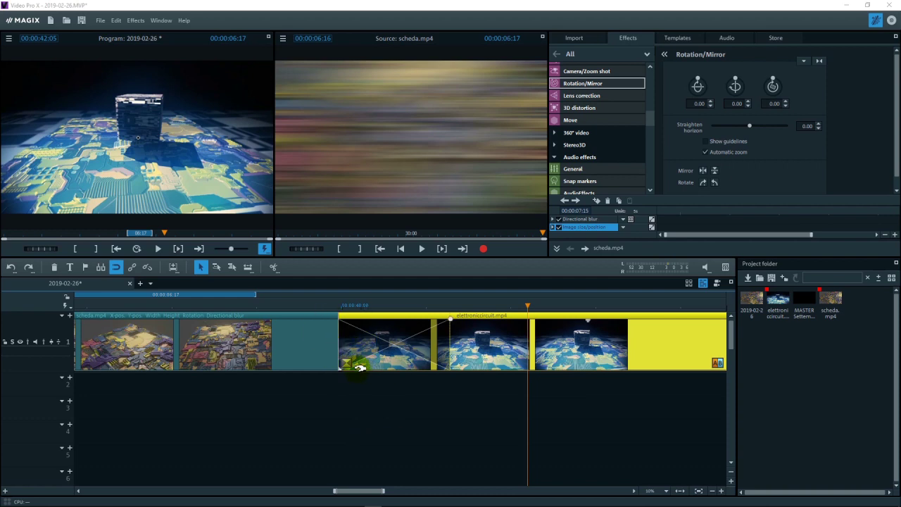
drag(326, 305, 415, 311)
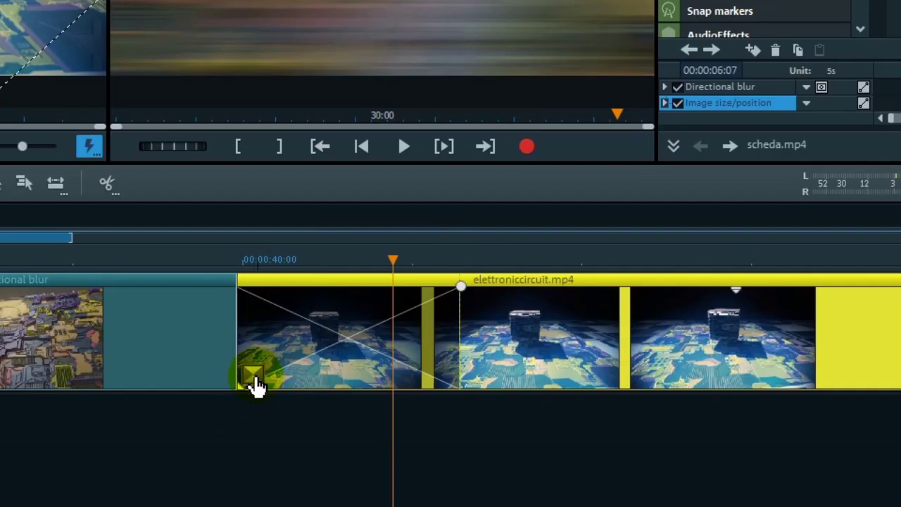
Replace the crossfade with Circular fade, move elettroniccircuit.mp4 to start at 00:00:40:05 and play the transition back
click(253, 380)
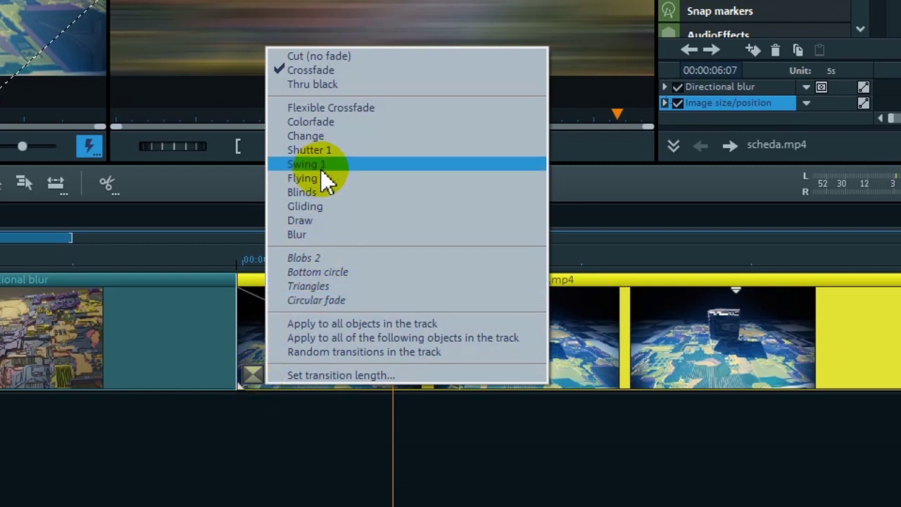
click(320, 305)
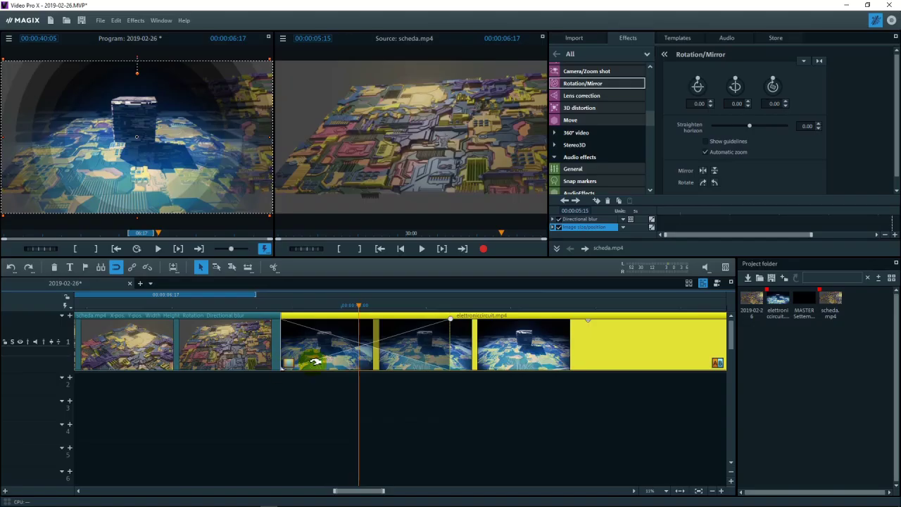
drag(315, 361, 557, 341)
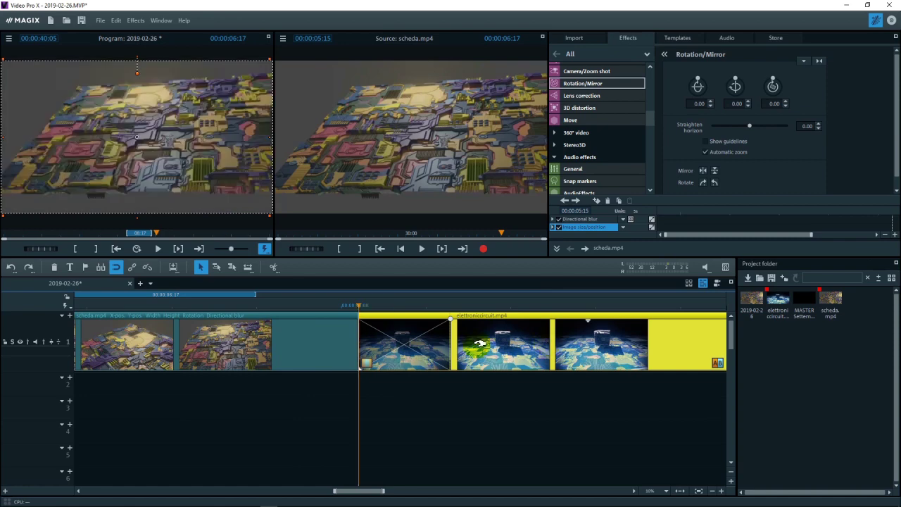
click(272, 308)
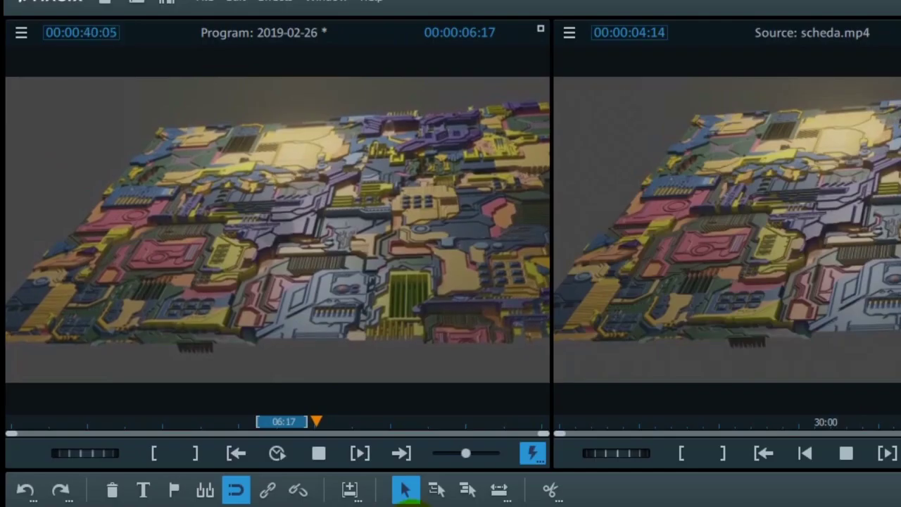
key(space)
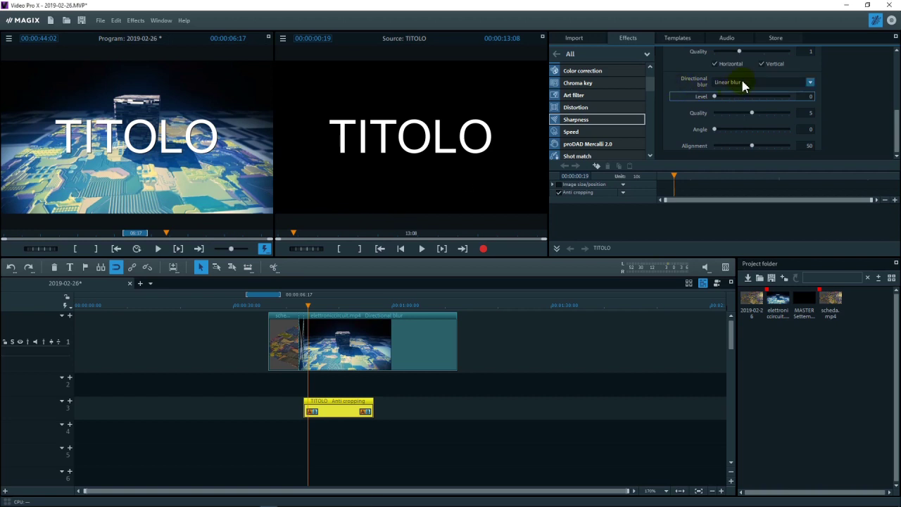
Apply a Zoom blur to the TITOLO title with level 42 and Center X 51
click(809, 83)
click(723, 94)
drag(717, 99, 746, 96)
click(745, 129)
drag(755, 131, 751, 130)
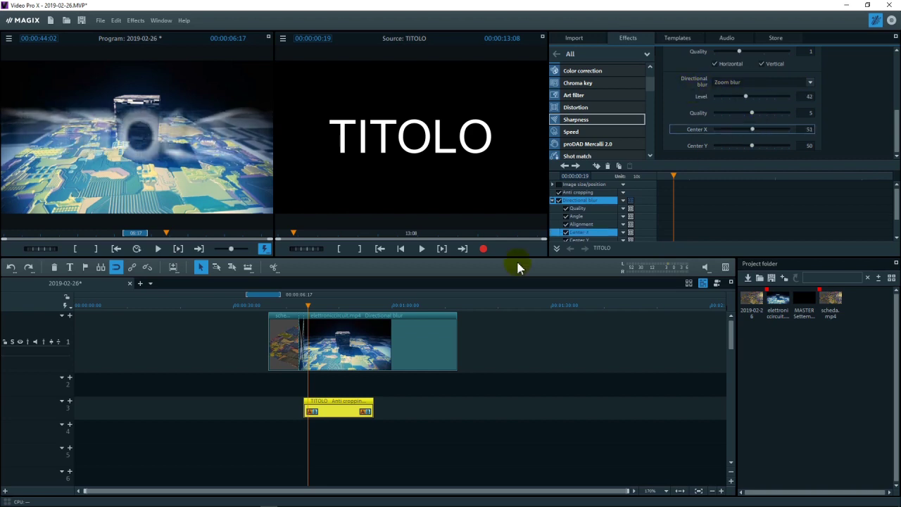
Duplicate the TITOLO title onto track 2 and reset the copy's video effects
drag(331, 399, 334, 384)
right_click(337, 387)
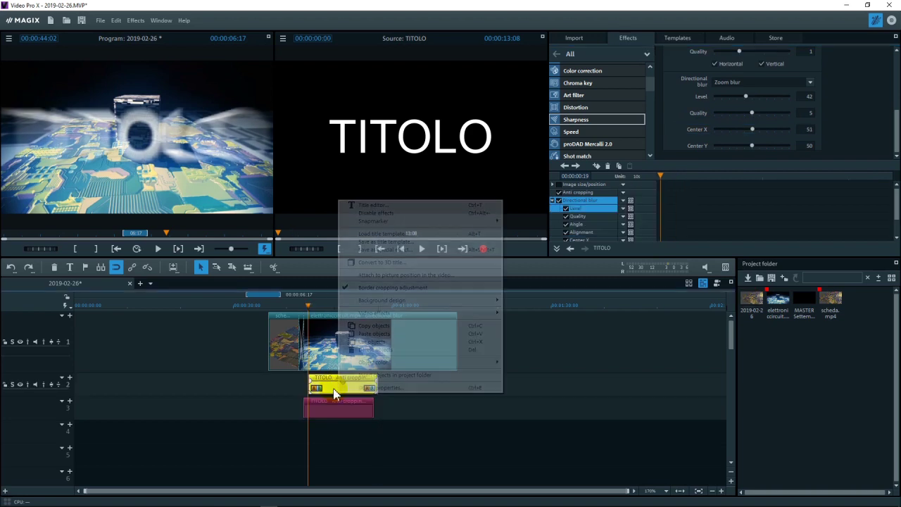
mouse_move(430, 313)
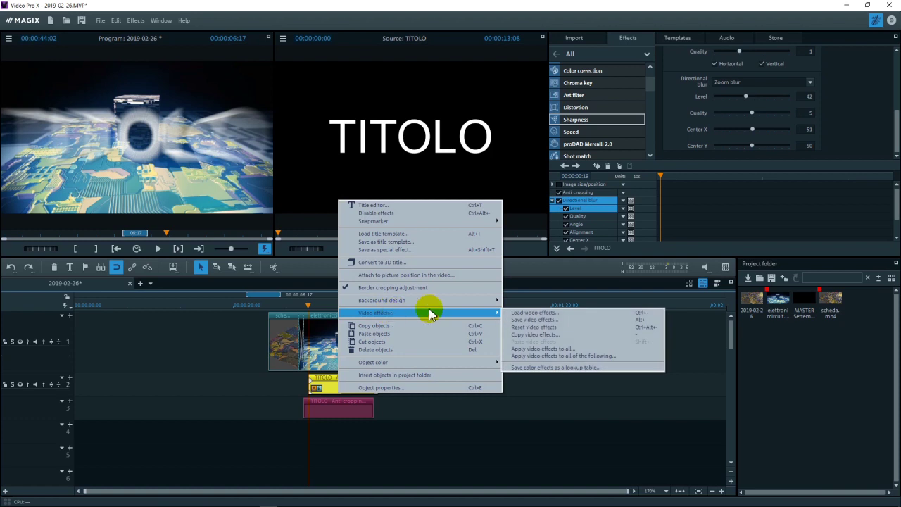
click(540, 327)
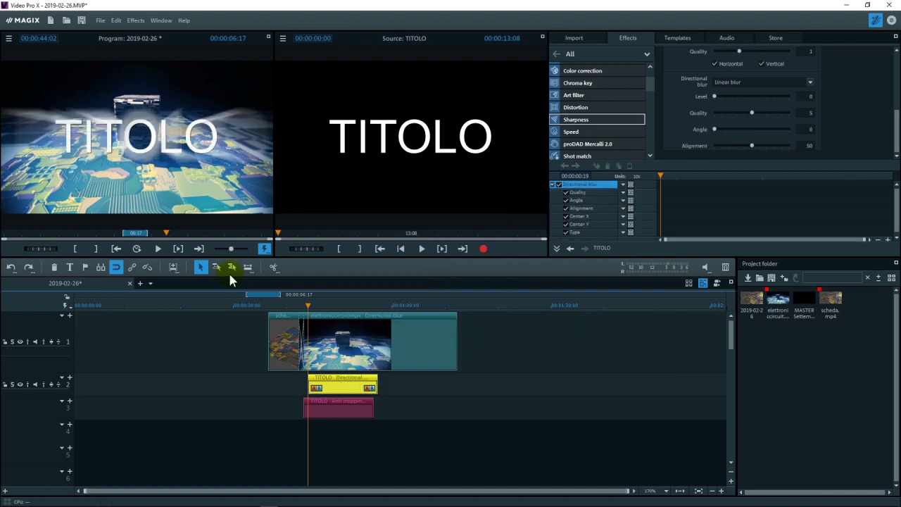
Set the zoom blur of the TITOLO title on track 3 to Center X 56 and level 0
click(333, 401)
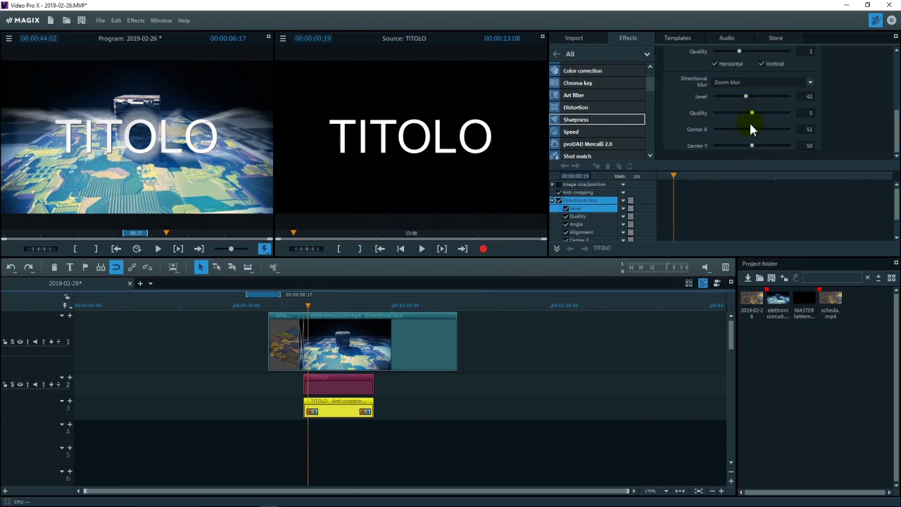
mouse_move(753, 134)
mouse_down()
mouse_move(713, 135)
mouse_move(790, 133)
mouse_move(688, 146)
mouse_move(757, 144)
mouse_up()
drag(746, 100, 699, 113)
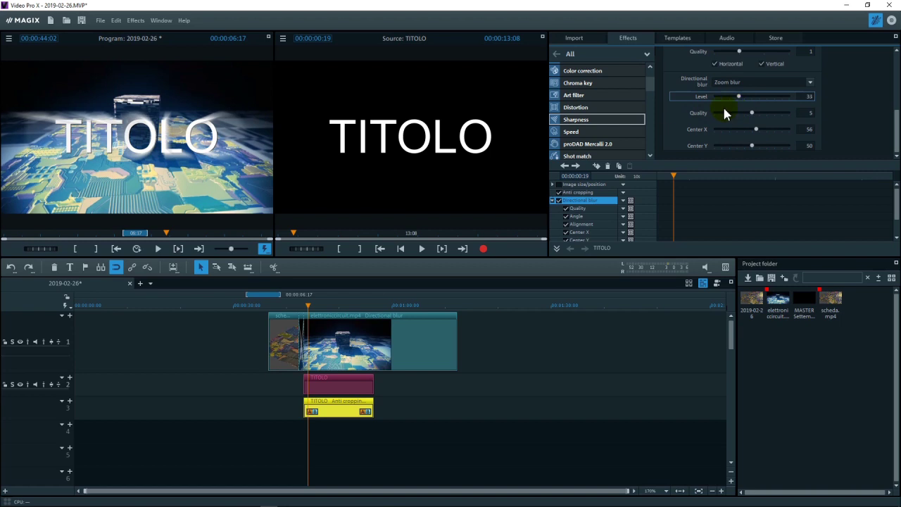
Move the blurred TITOLO title up to track 2 and change its directional blur to Radial blur at level 86
drag(336, 406, 349, 386)
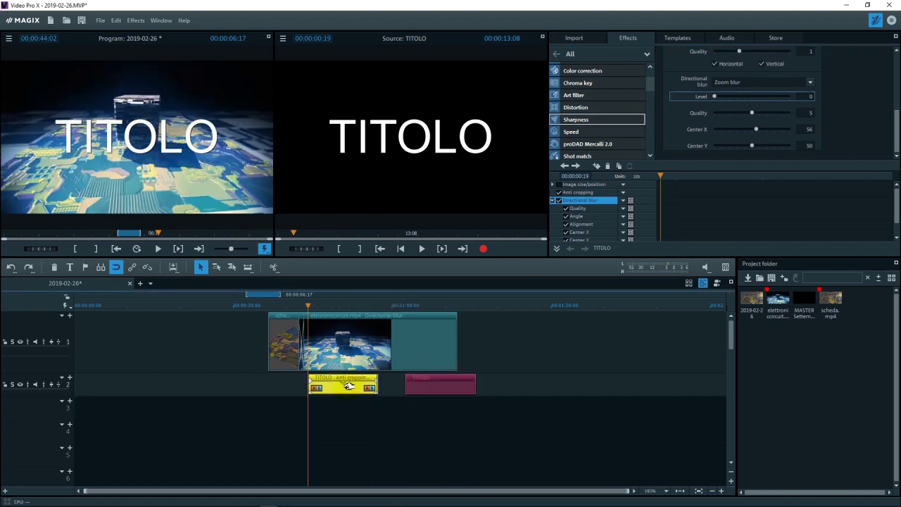
click(724, 83)
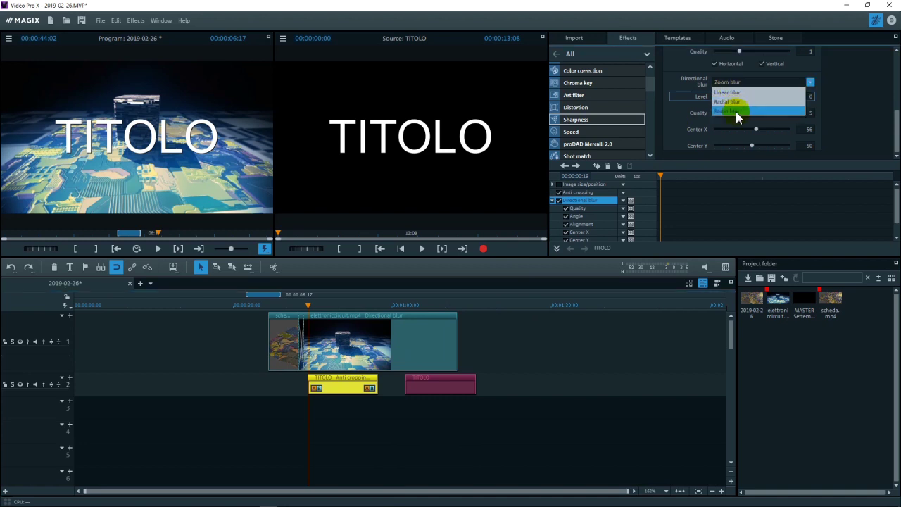
click(736, 111)
drag(715, 101, 674, 102)
drag(735, 99, 787, 100)
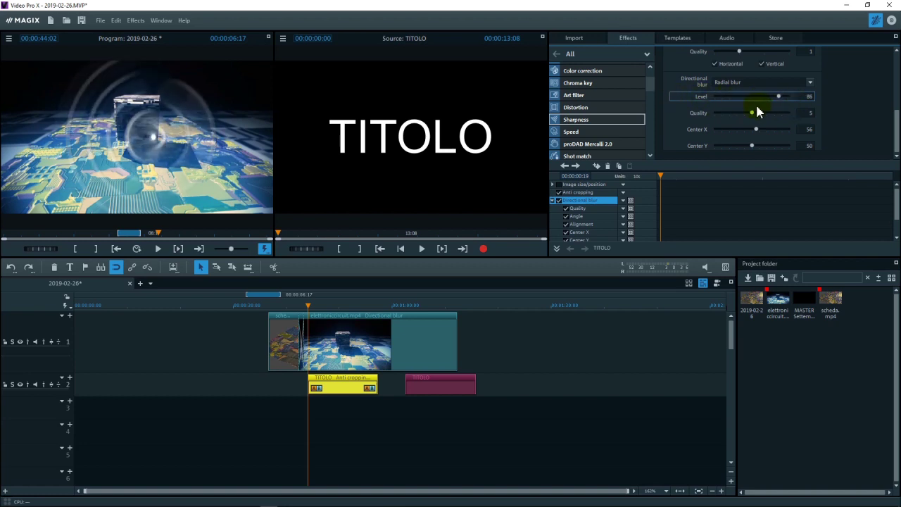
Switch the TITOLO title's directional blur to Linear blur and adjust its level and angle
click(732, 83)
click(740, 94)
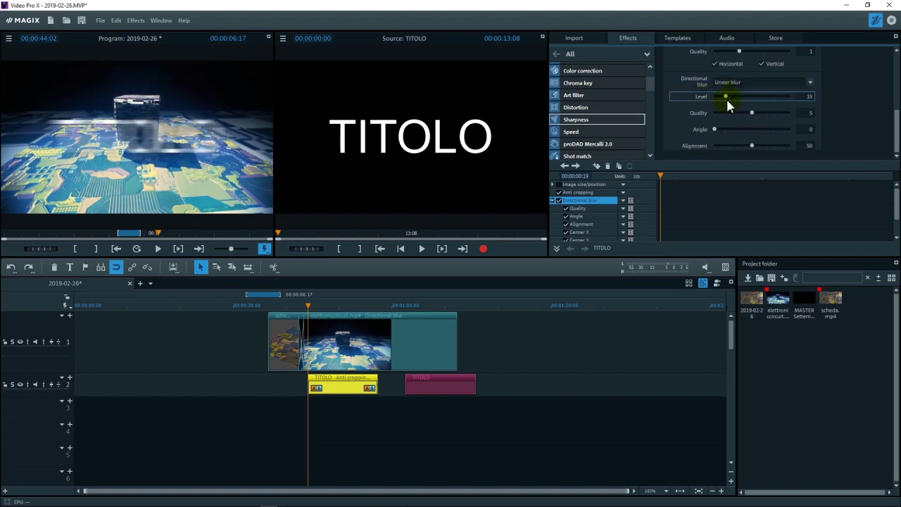
mouse_move(728, 104)
mouse_down()
mouse_move(786, 94)
mouse_move(674, 91)
mouse_move(819, 98)
mouse_move(697, 94)
mouse_move(748, 94)
mouse_move(724, 94)
mouse_move(730, 101)
mouse_up()
mouse_move(716, 131)
mouse_down()
mouse_move(734, 126)
mouse_move(722, 129)
mouse_up()
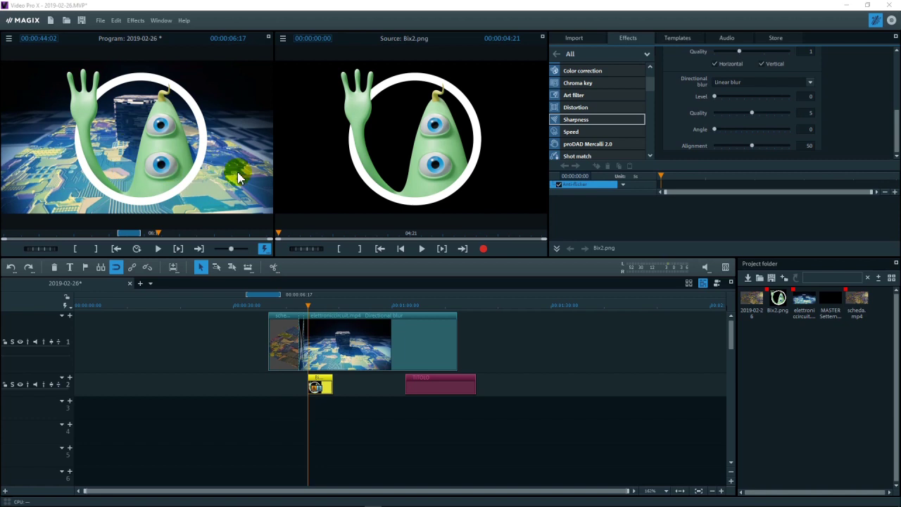
Choose another directional blur type for the Bix2.png image and raise its level
click(740, 83)
click(741, 111)
drag(714, 96, 758, 112)
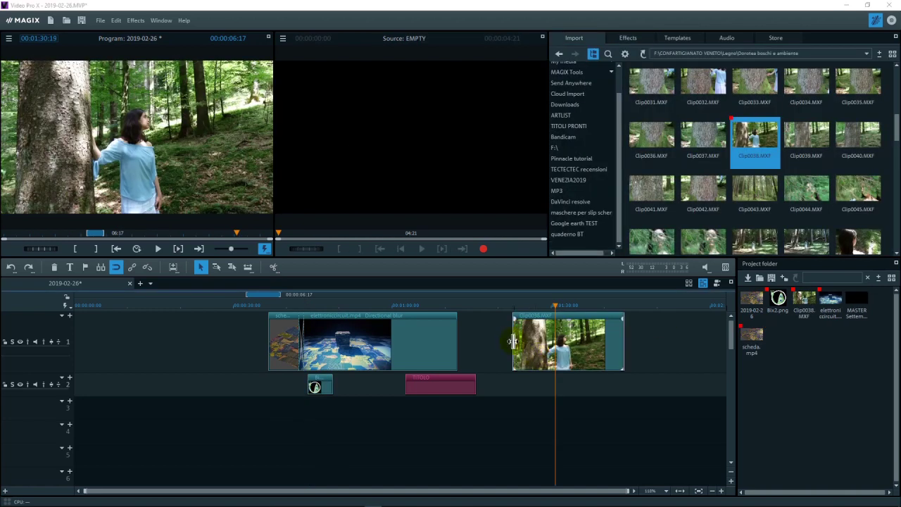
click(548, 340)
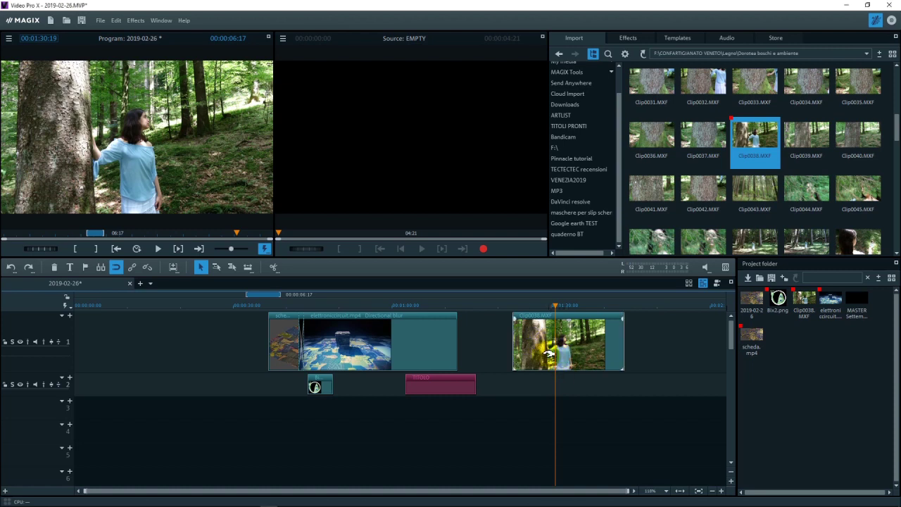
Duplicate Clip0038.MXF onto track 2 and apply a Zoom blur directional blur at level 27 to the copy
click(540, 350)
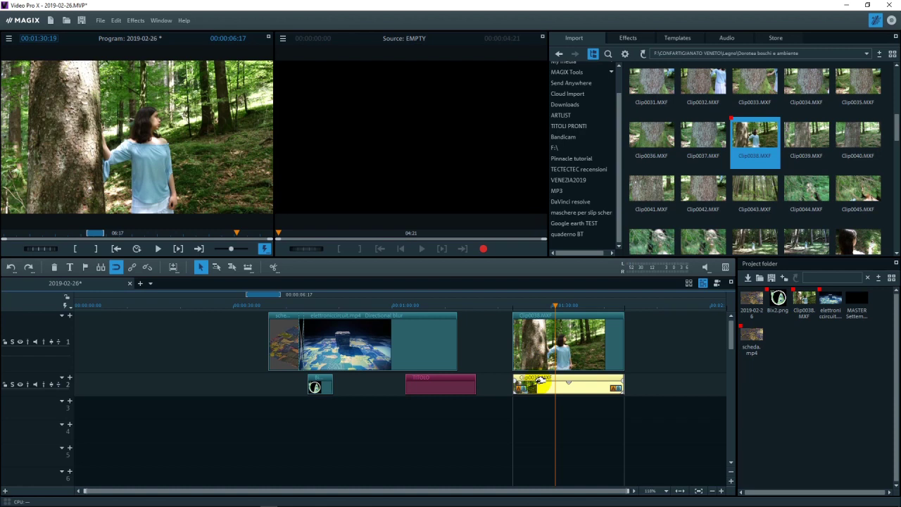
click(626, 38)
click(734, 81)
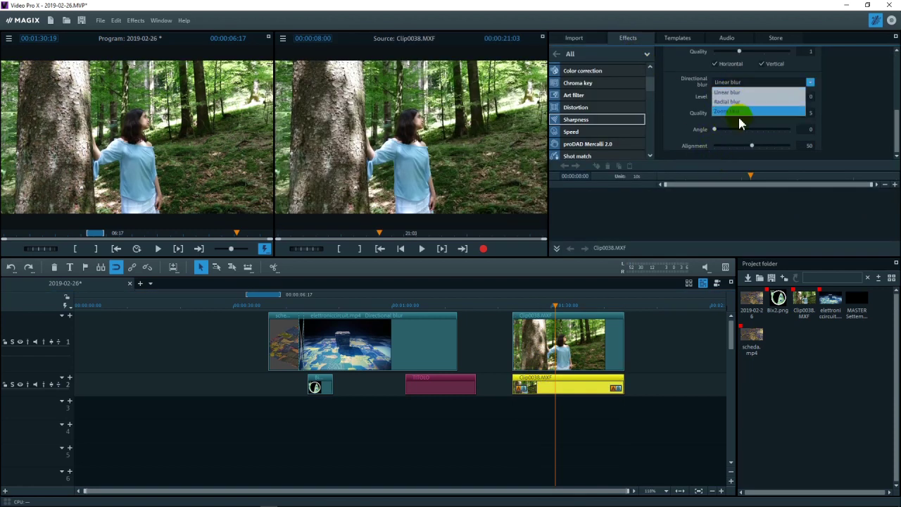
click(738, 115)
drag(713, 96, 735, 95)
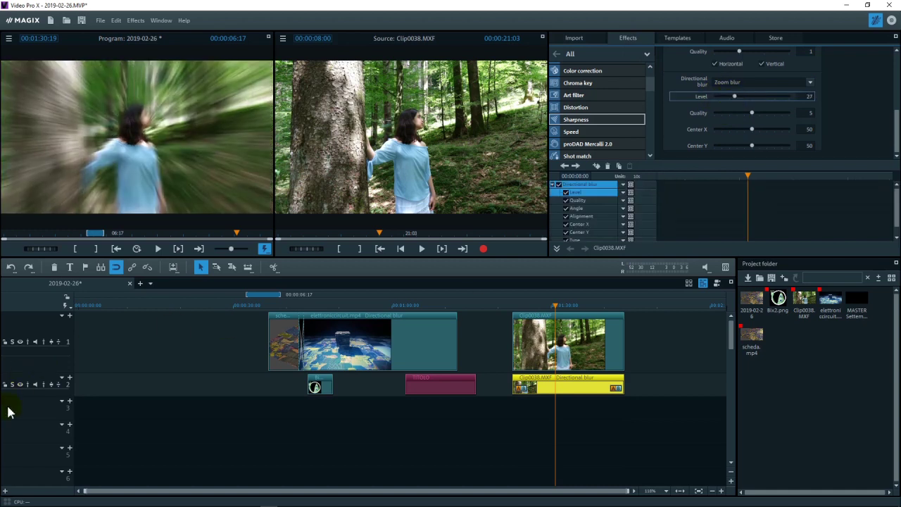
Make track 2 taller and lower the opacity of its Clip0038.MXF copy, previewing the blend with the clip beneath
drag(33, 393, 40, 418)
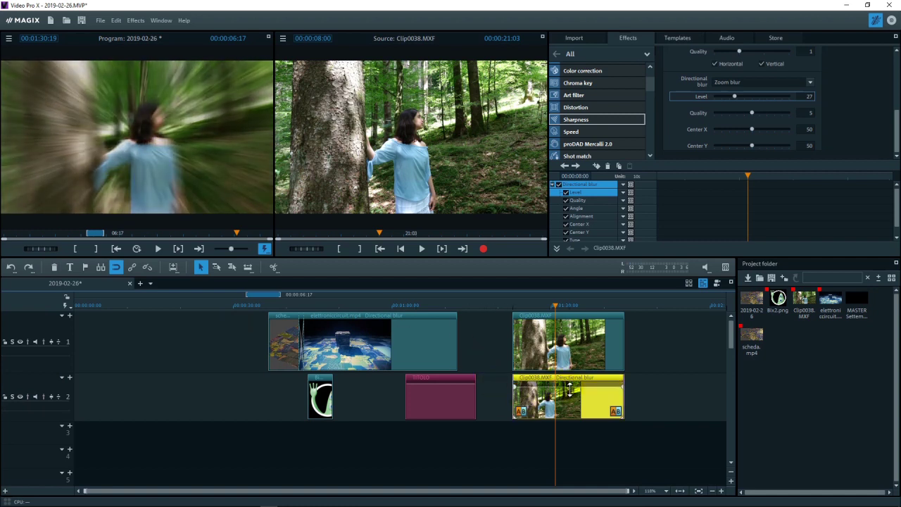
drag(568, 380, 571, 398)
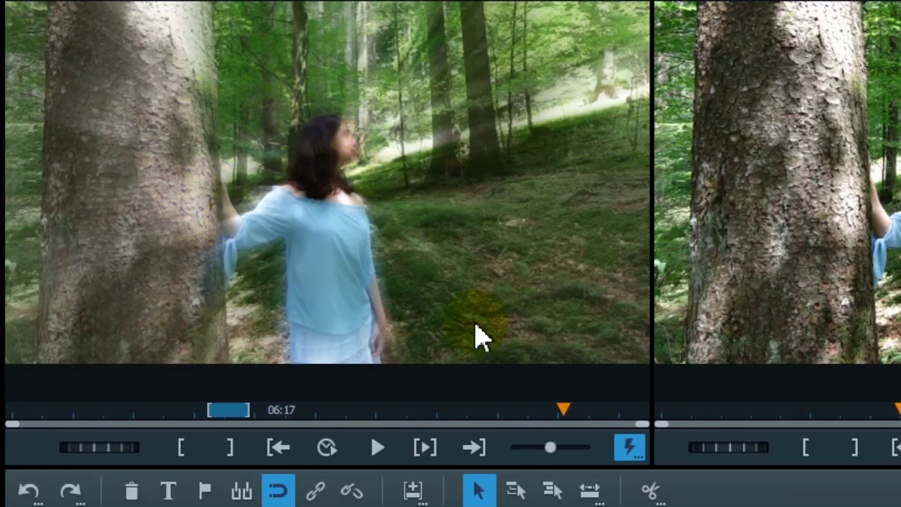
key(space)
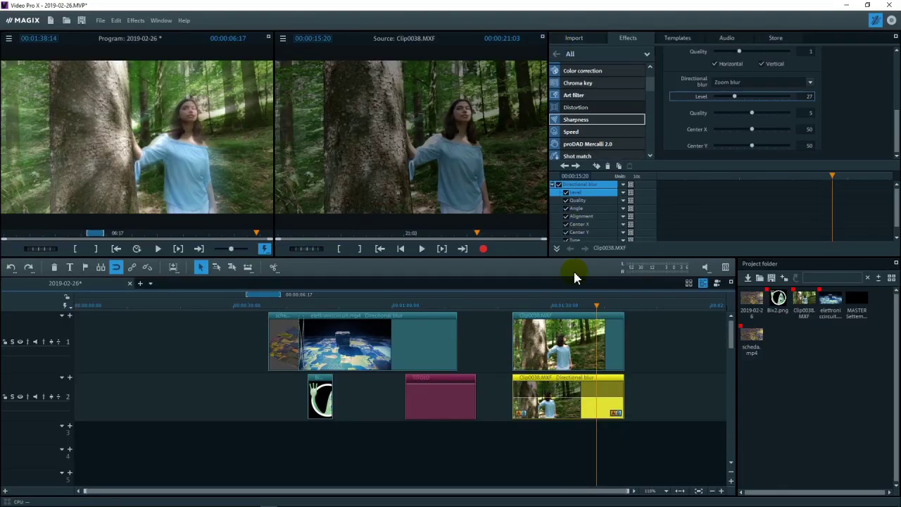
Reshape the Brightness/Contrast curve of the Clip0038.MXF copy on track 2 into a steep S to strengthen its contrast
click(572, 38)
click(628, 39)
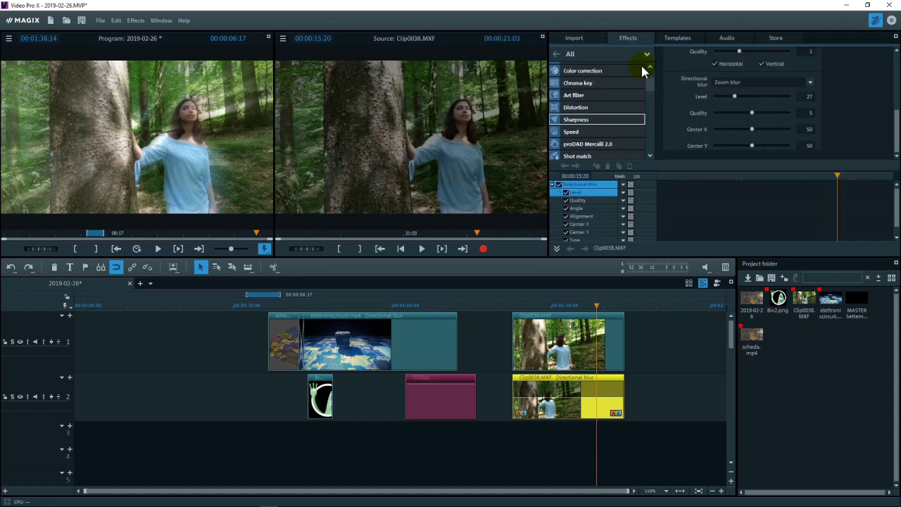
scroll(651, 81, up, 2)
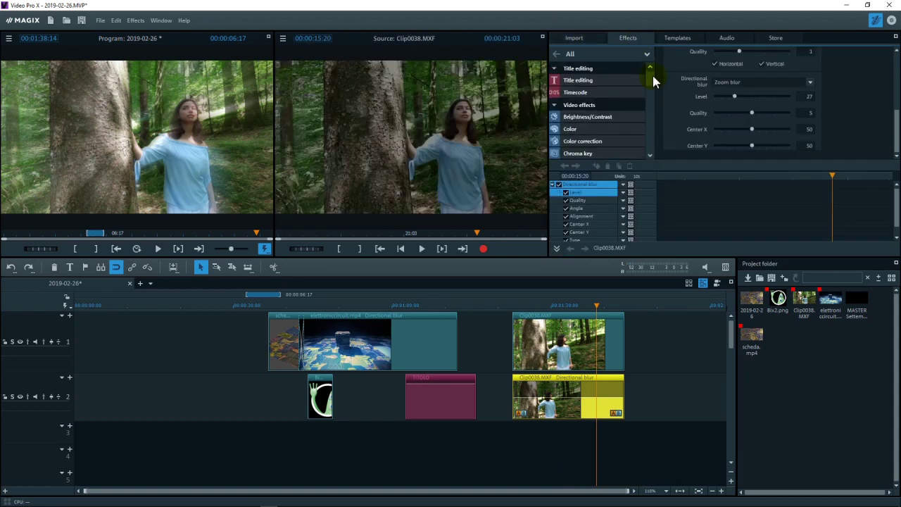
click(623, 117)
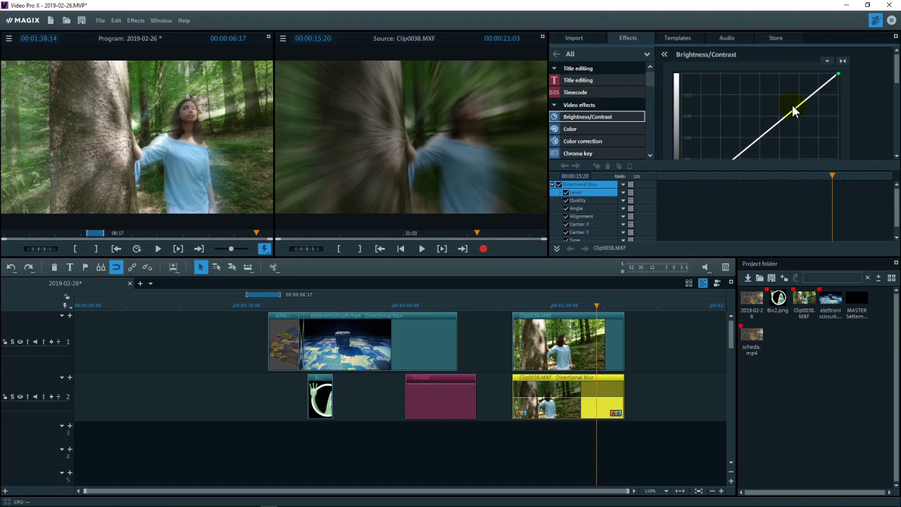
drag(781, 125, 764, 104)
drag(736, 133, 747, 165)
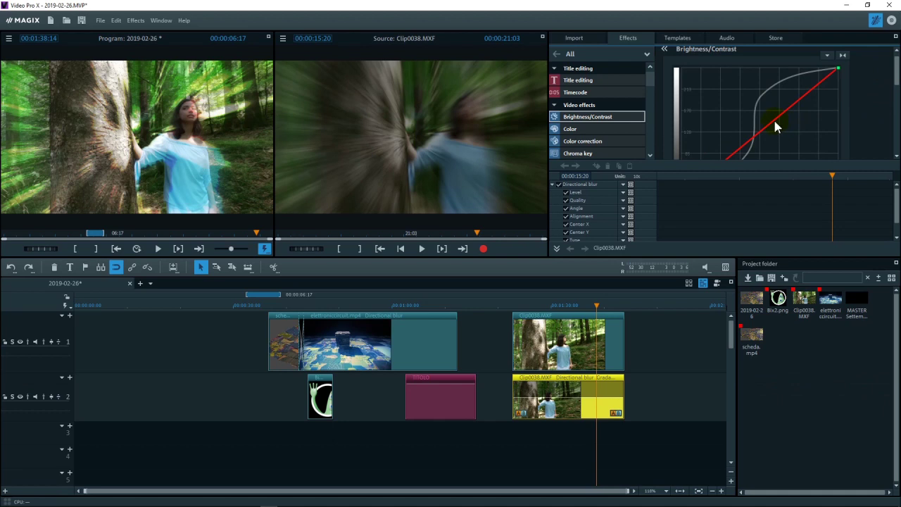
mouse_move(772, 117)
mouse_down()
mouse_move(741, 87)
mouse_move(759, 119)
mouse_up()
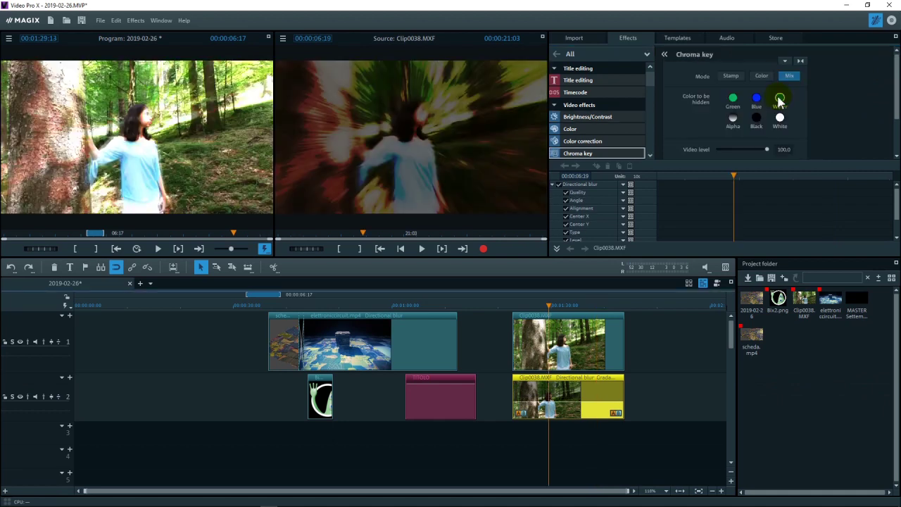
Set the Chroma key mode of the Clip0038.MXF copy on track 2 to Mix and play back the combined effect
click(790, 75)
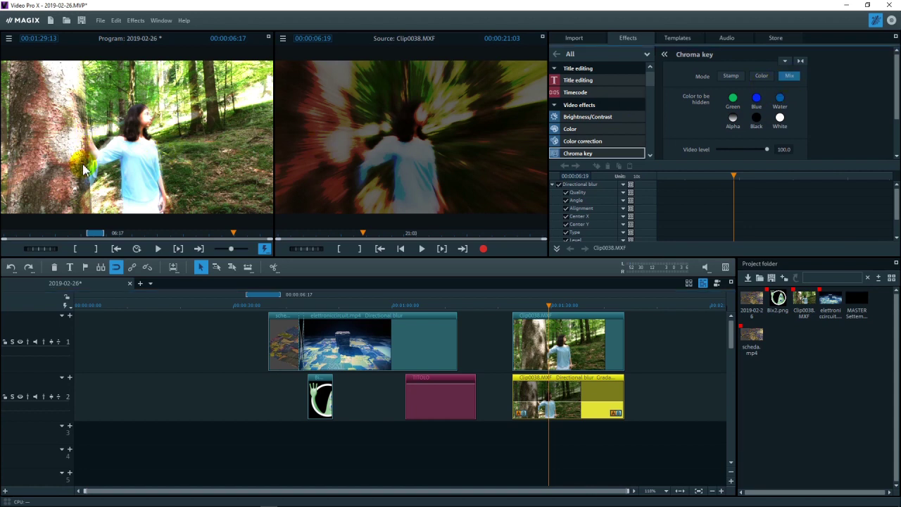
drag(548, 305, 567, 304)
key(space)
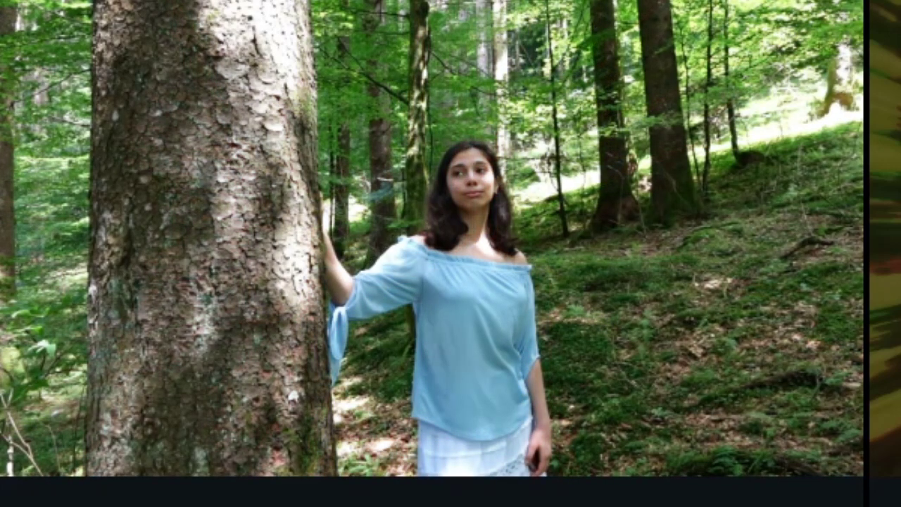
key(space)
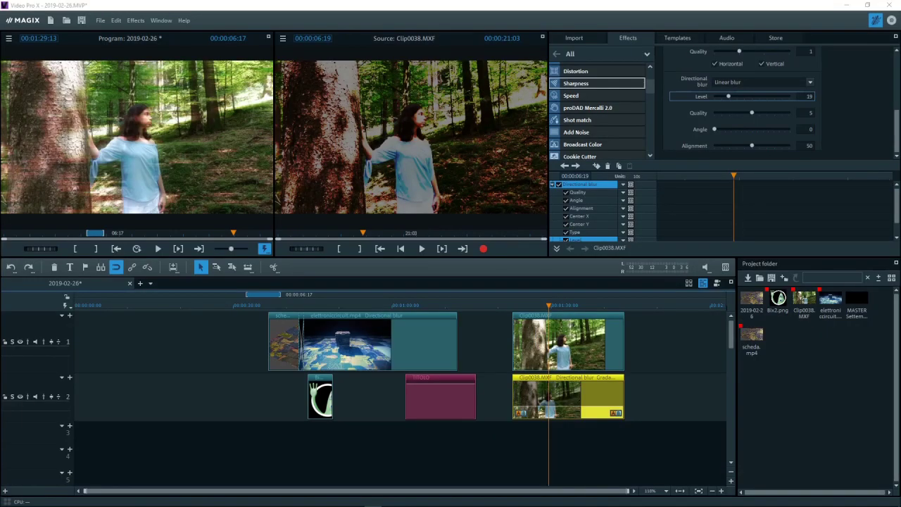